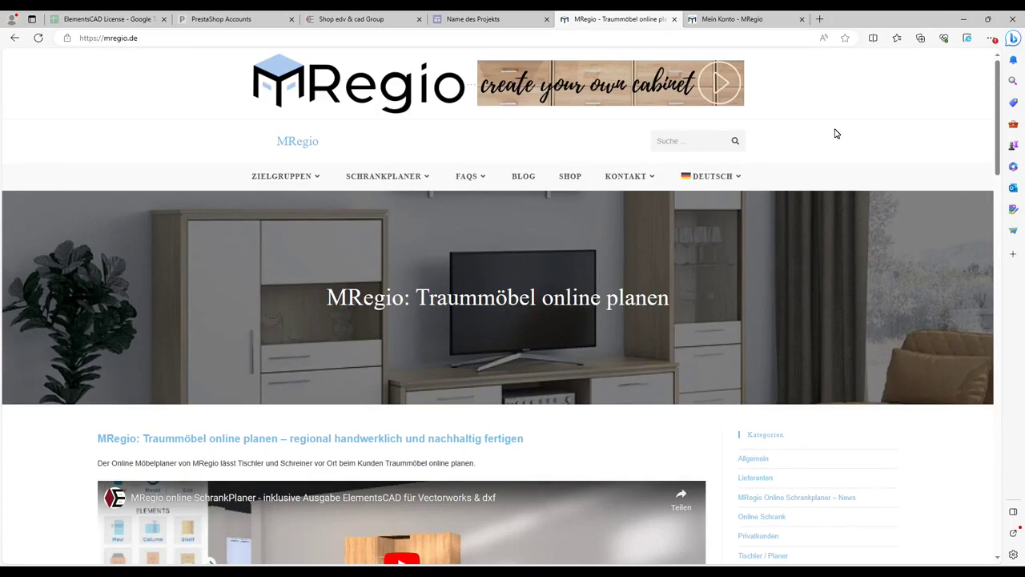
Open the online cabinet planner from the MRegio home page, accept the terms, disclaimer and privacy policy, and dismiss the zoom notice.
{"action": "left_click", "coordinate": [617, 85]}
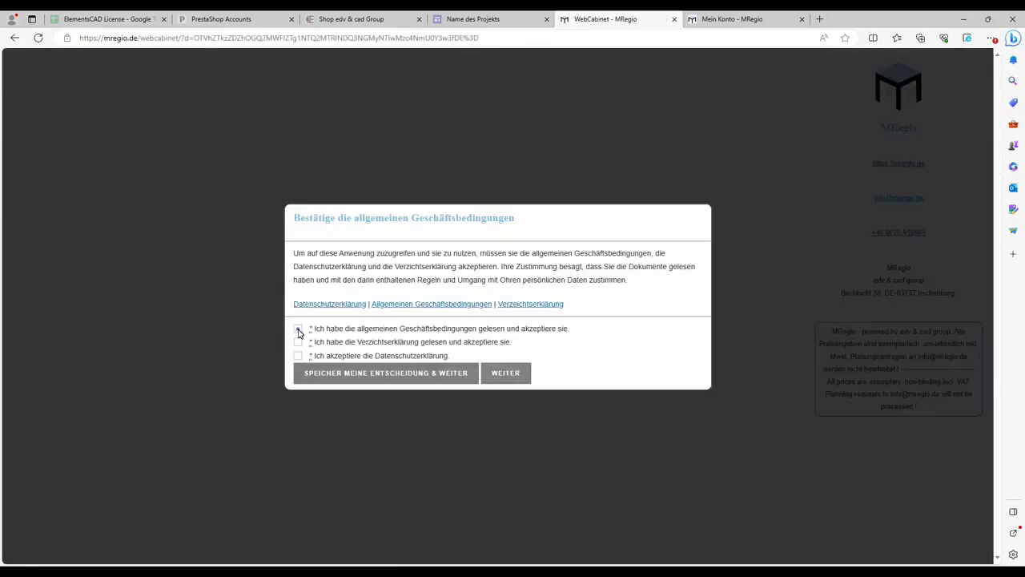
{"action": "left_click", "coordinate": [297, 328]}
{"action": "left_click", "coordinate": [297, 342]}
{"action": "left_click", "coordinate": [297, 355]}
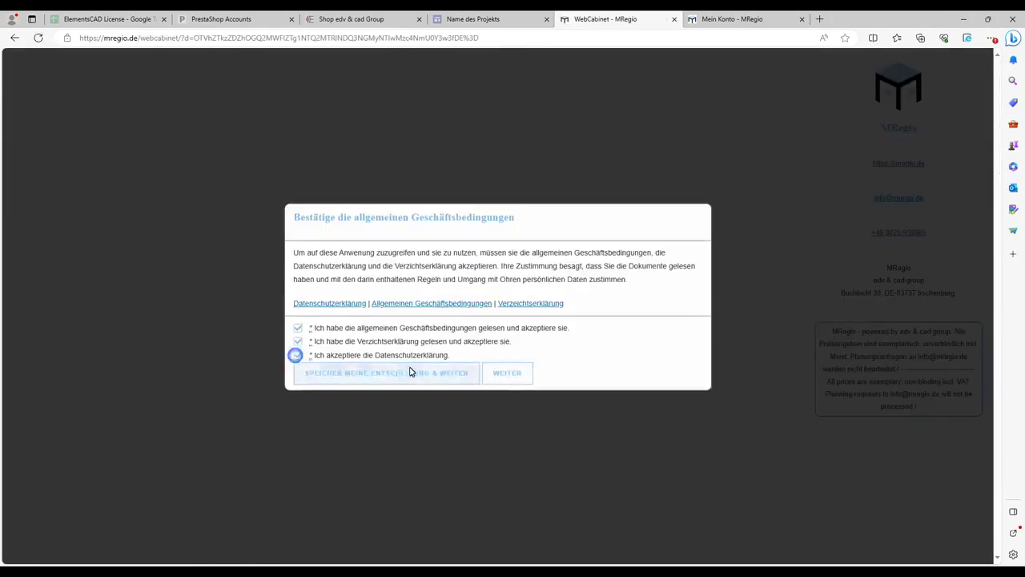
{"action": "left_click", "coordinate": [512, 373]}
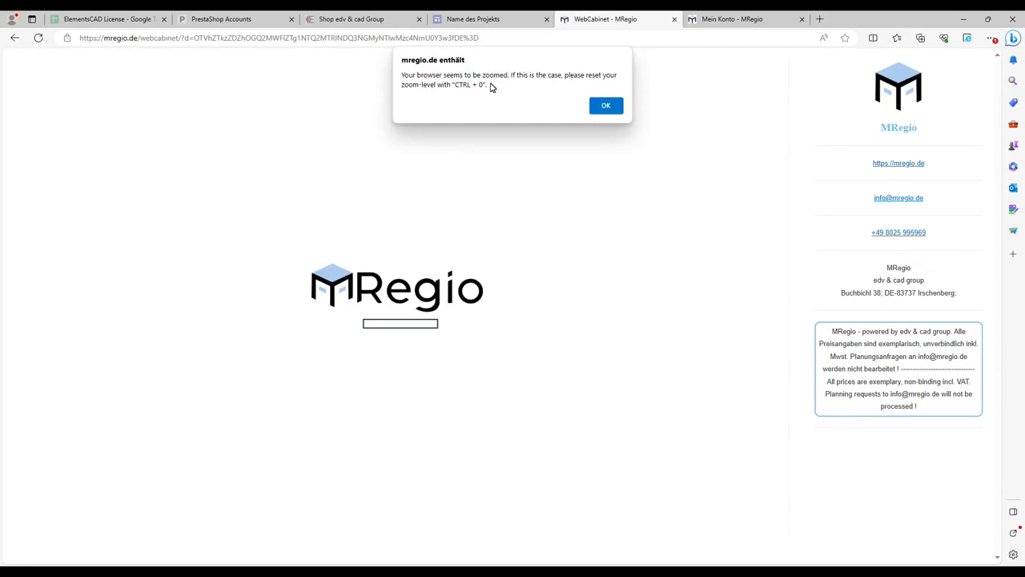
{"action": "left_click", "coordinate": [608, 105]}
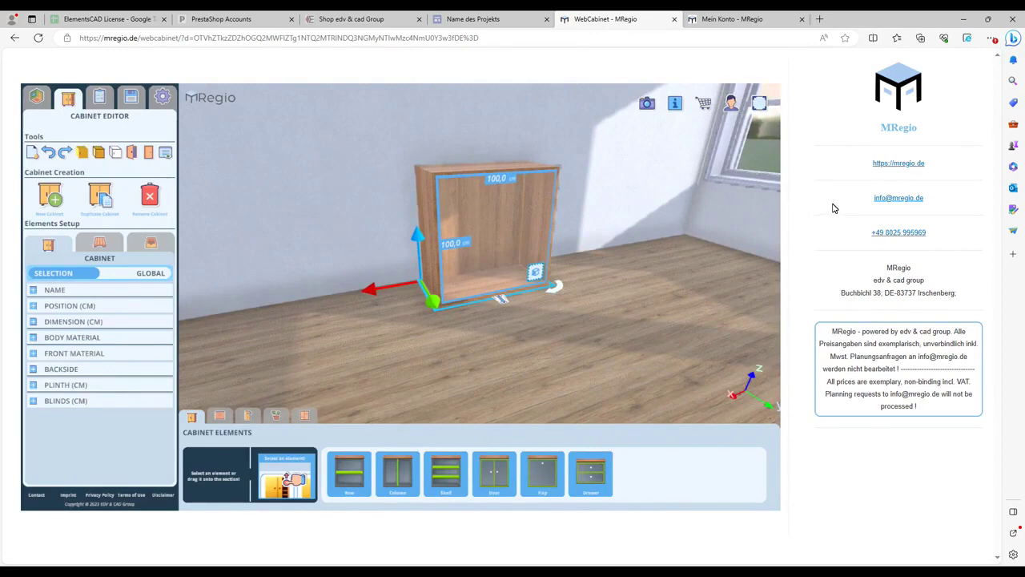
Try the planner page at reduced browser zoom levels down to 67% and return it to its original size.
{"action": "key", "text": "ctrl+minus"}
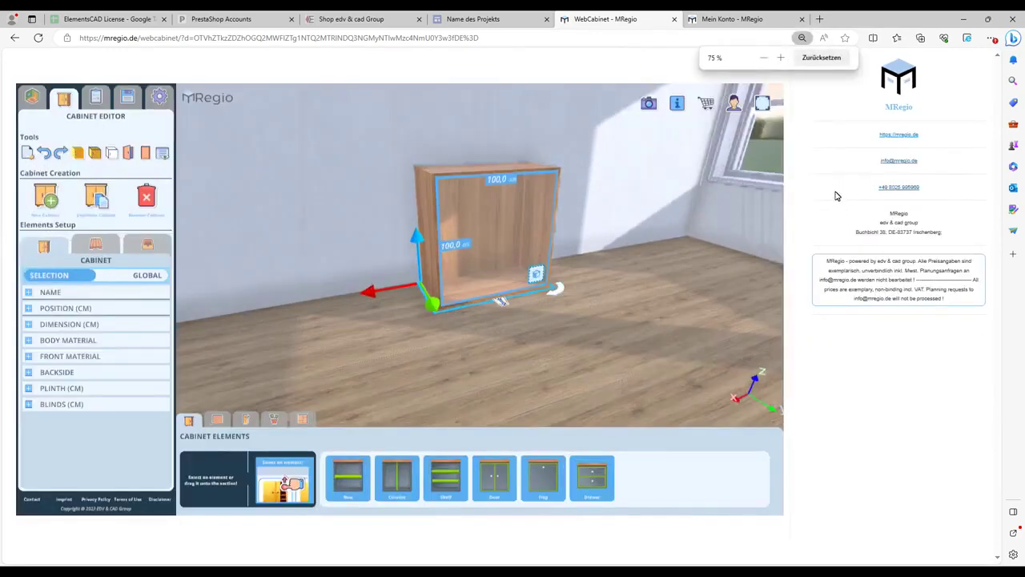
{"action": "key", "text": "ctrl+plus"}
{"action": "key", "text": "ctrl+plus"}
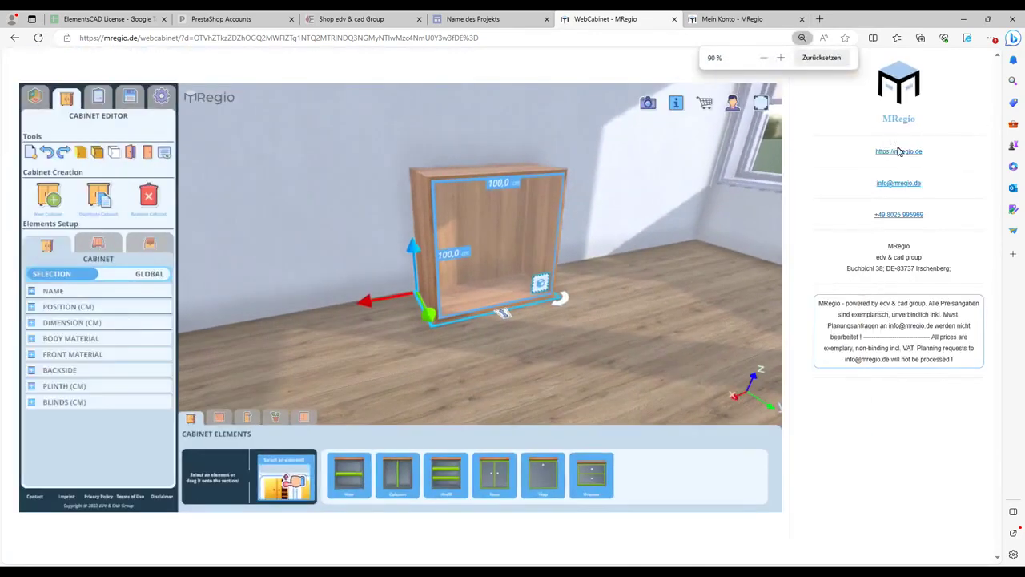
{"action": "key", "text": "ctrl+minus"}
{"action": "key", "text": "ctrl+minus"}
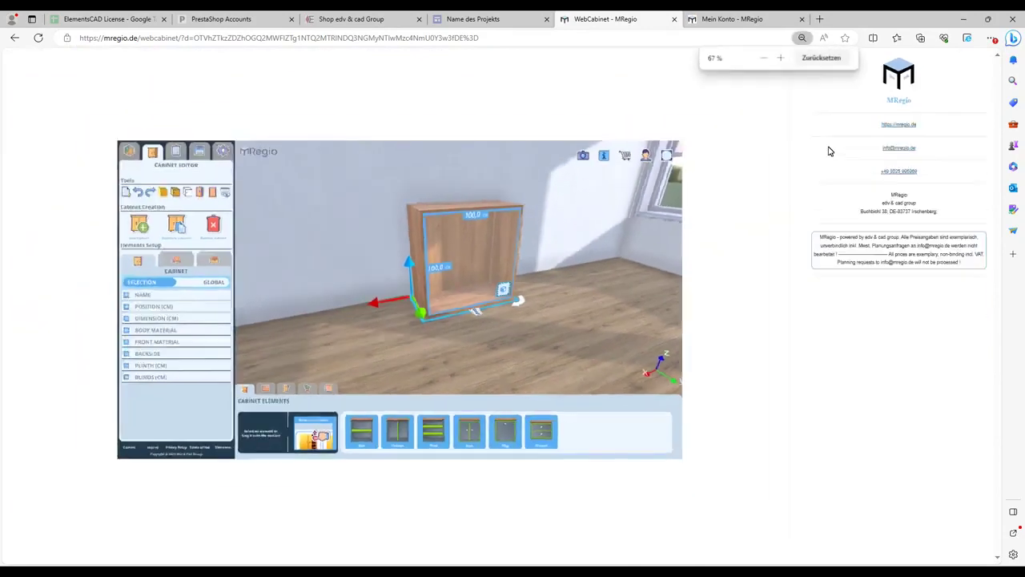
{"action": "key", "text": "ctrl+plus"}
{"action": "key", "text": "ctrl+plus"}
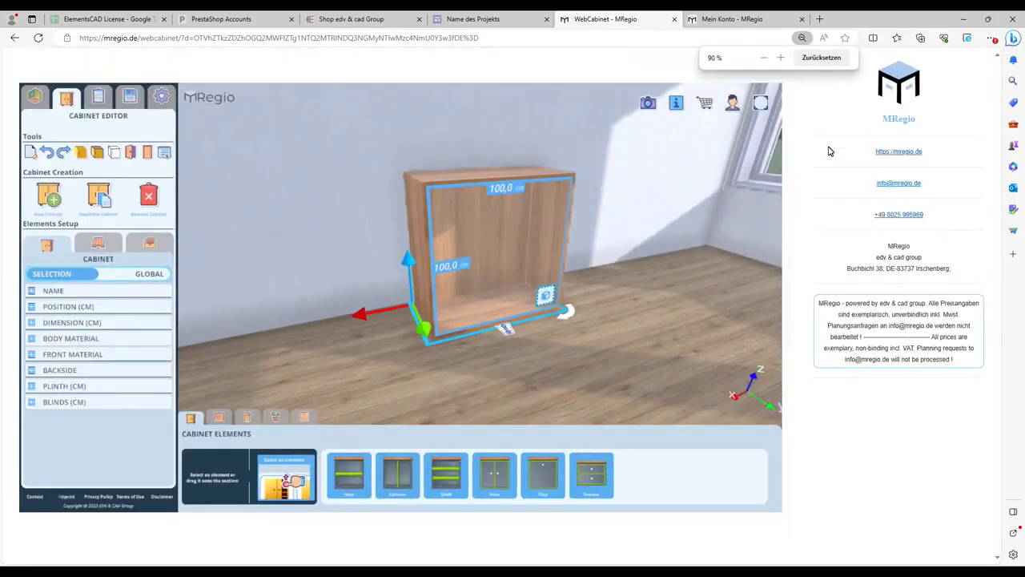
{"action": "key", "text": "ctrl+plus"}
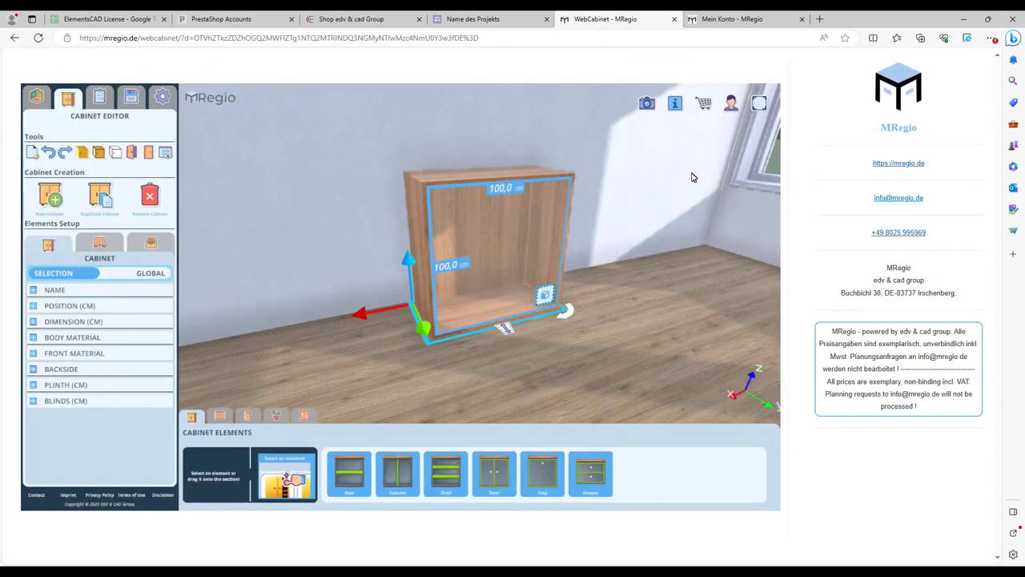
Open the Mein Konto page from the planner and bring up its sign-in form.
{"action": "left_click", "coordinate": [731, 104]}
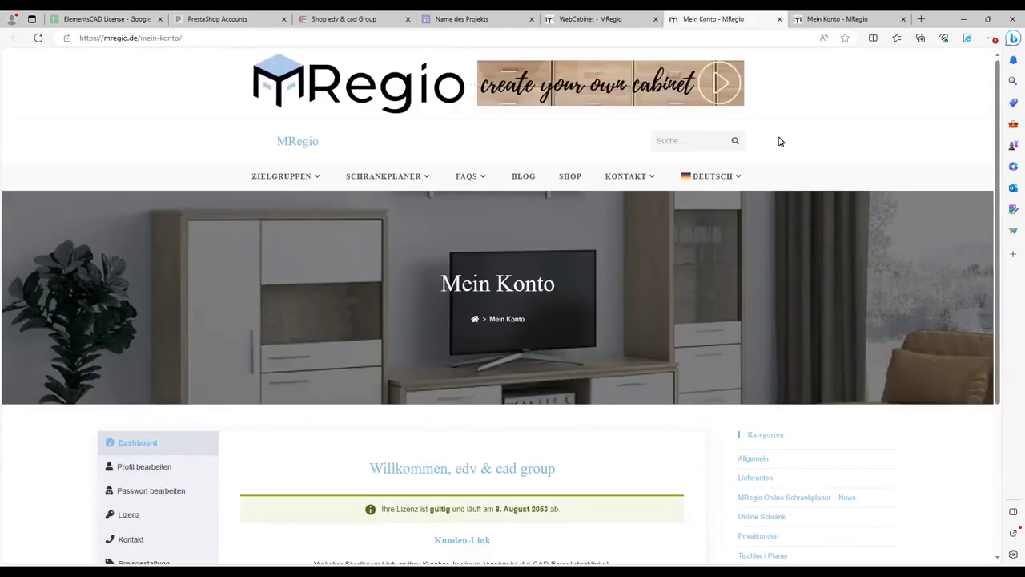
{"action": "left_click", "coordinate": [211, 41]}
{"action": "left_click", "coordinate": [938, 152]}
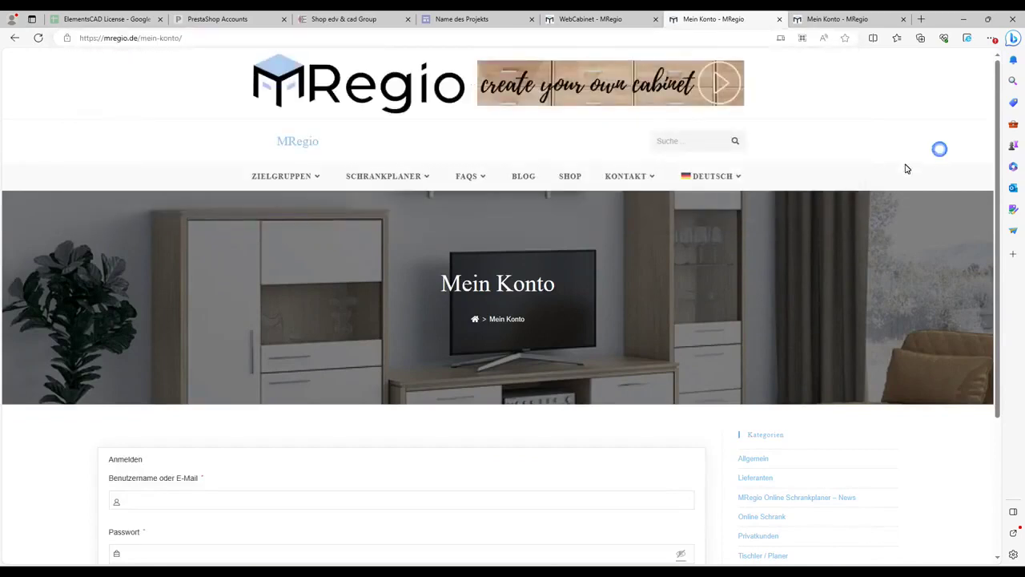
{"action": "mouse_move", "coordinate": [651, 178]}
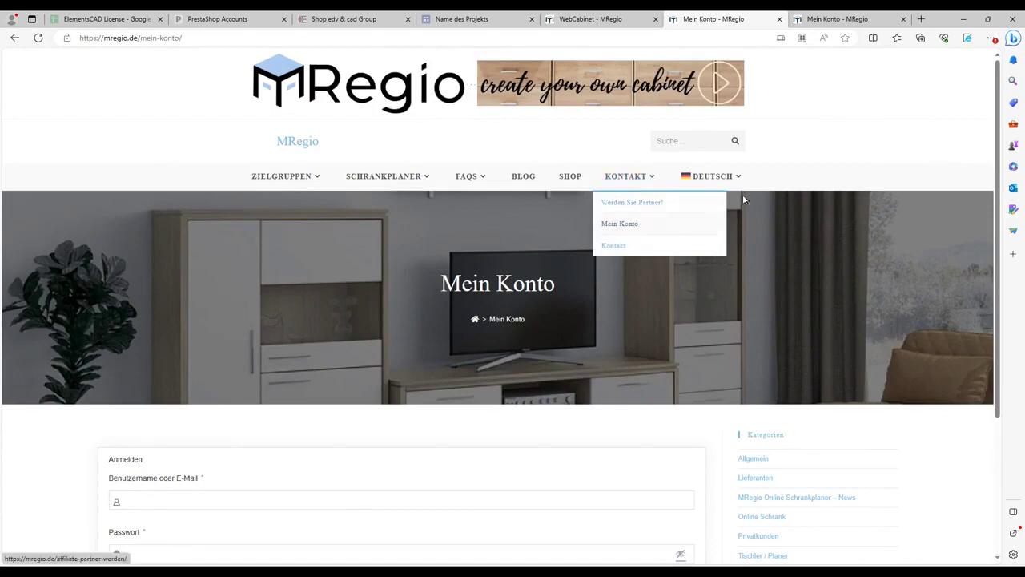
{"action": "scroll", "coordinate": [652, 278], "scroll_direction": "down", "scroll_amount": 3}
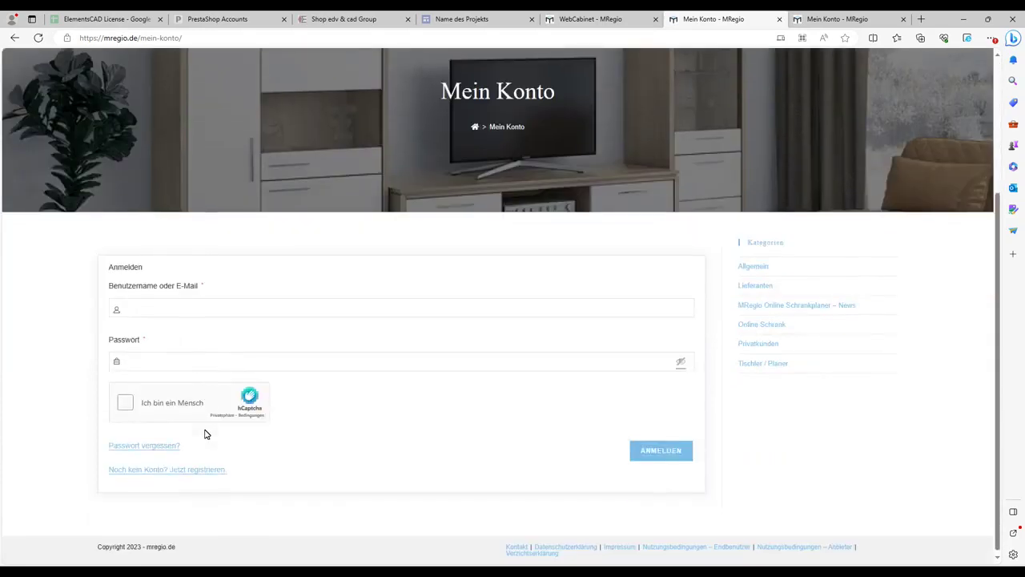
Sign in to the account with the e-mail and password, solving the hCaptcha by selecting the furniture images.
{"action": "left_click", "coordinate": [183, 309]}
{"action": "left_click", "coordinate": [171, 385]}
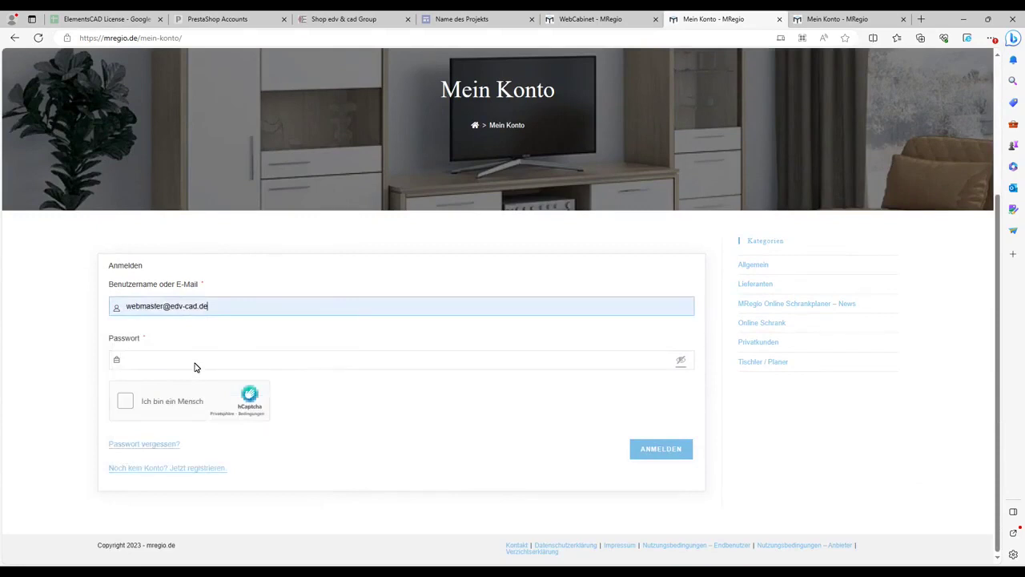
{"action": "left_click", "coordinate": [194, 367]}
{"action": "left_click", "coordinate": [131, 402]}
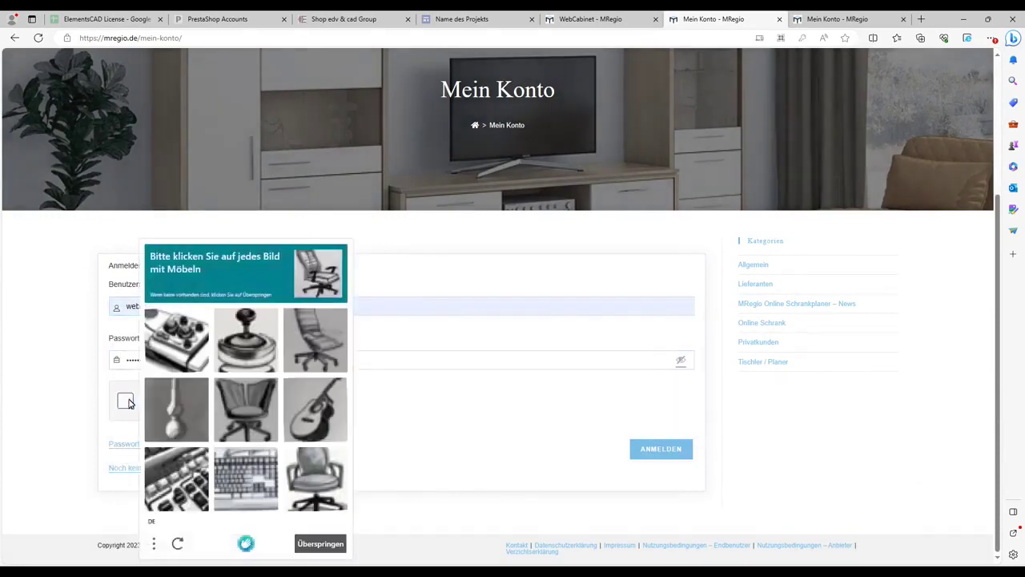
{"action": "left_click", "coordinate": [245, 411]}
{"action": "left_click", "coordinate": [312, 342]}
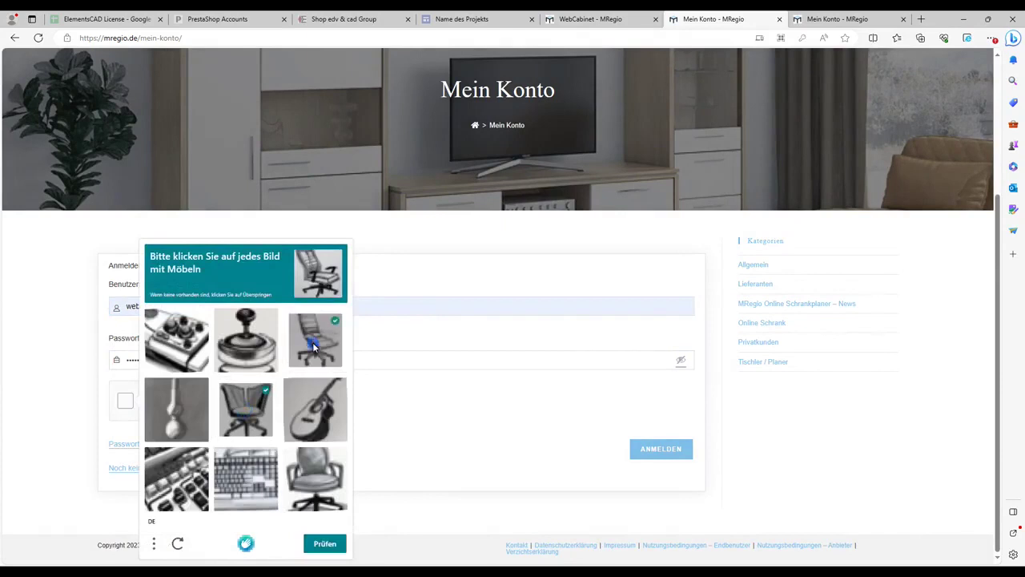
{"action": "left_click", "coordinate": [326, 546]}
{"action": "left_click", "coordinate": [668, 453]}
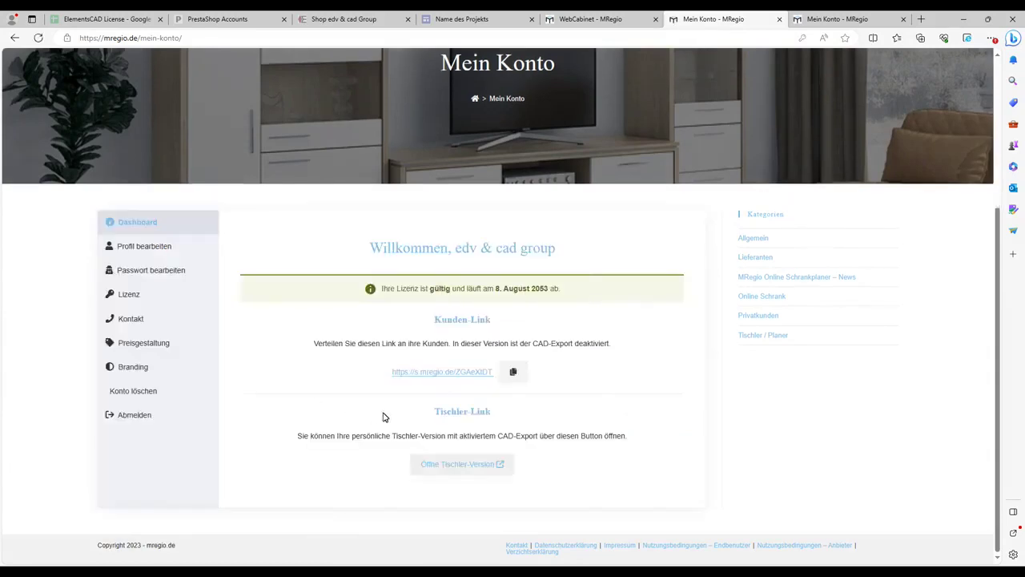
Review the account's profile details and the licence page with its licence key field.
{"action": "left_click", "coordinate": [134, 250]}
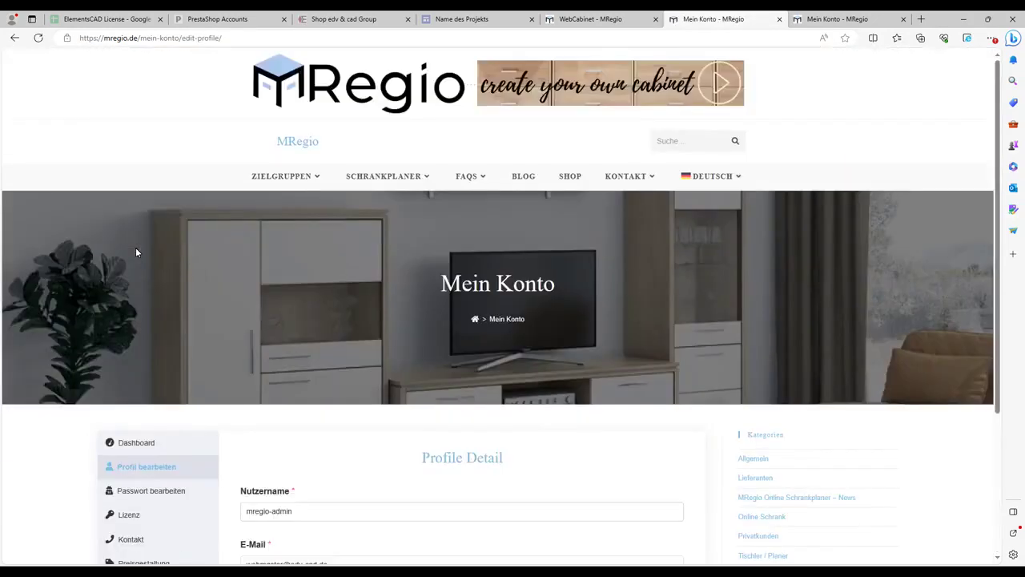
{"action": "scroll", "coordinate": [312, 351], "scroll_direction": "down", "scroll_amount": 3}
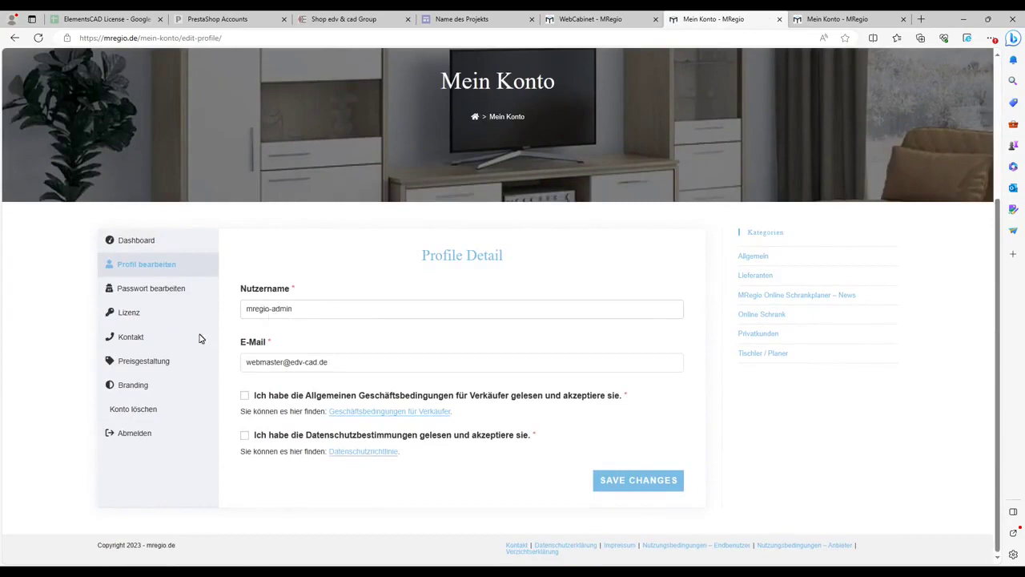
{"action": "left_click", "coordinate": [132, 315]}
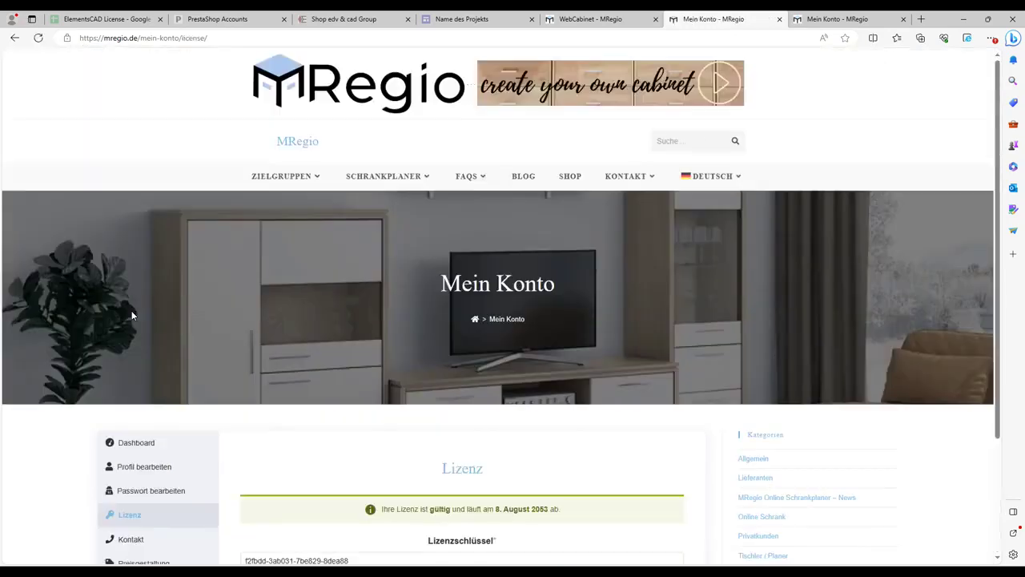
{"action": "scroll", "coordinate": [312, 368], "scroll_direction": "down", "scroll_amount": 2}
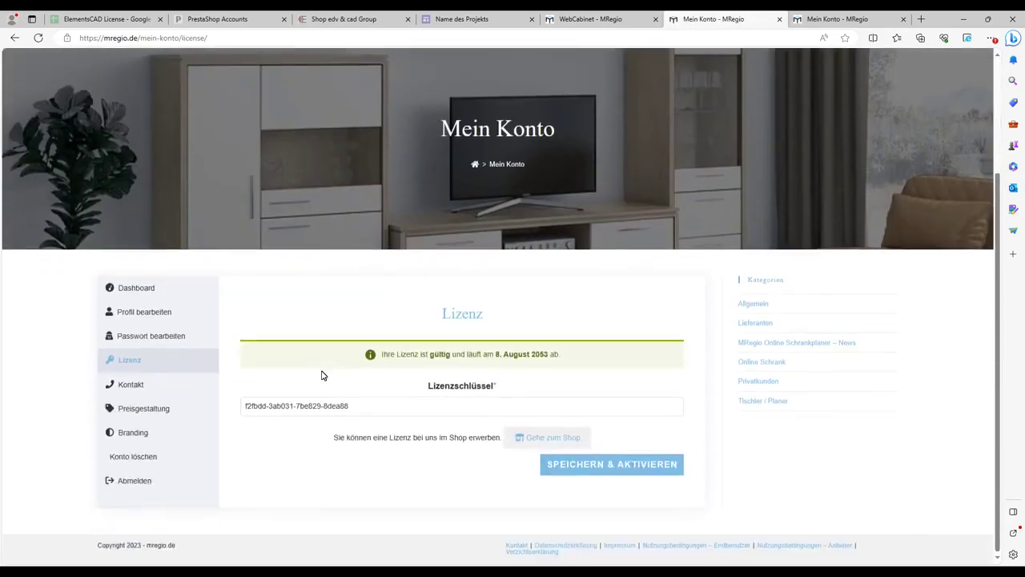
Review the account's Kontaktdaten and compare them with the contact details shown beside the cabinet planner.
{"action": "left_click", "coordinate": [134, 386]}
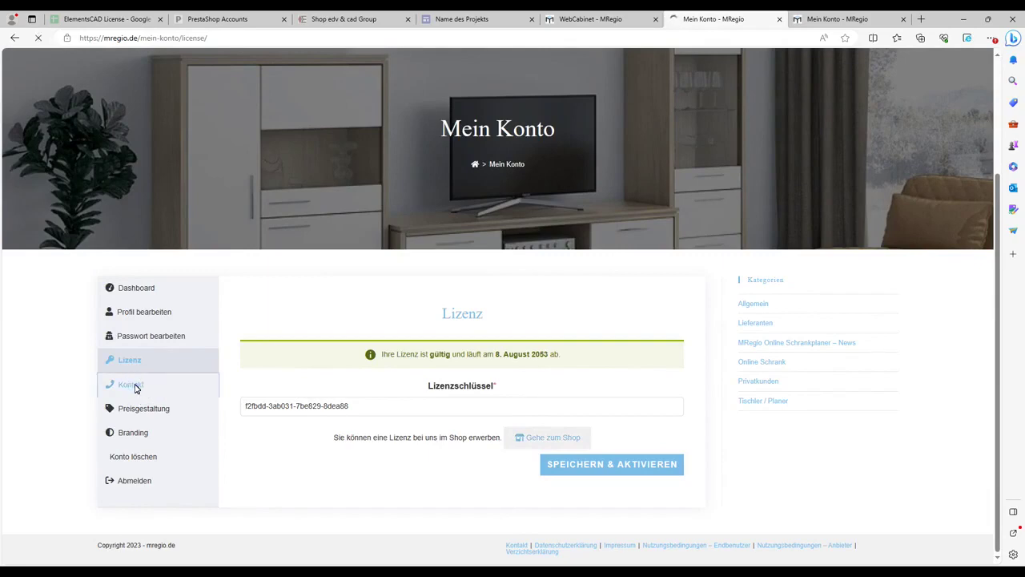
{"action": "scroll", "coordinate": [362, 379], "scroll_direction": "down", "scroll_amount": 4}
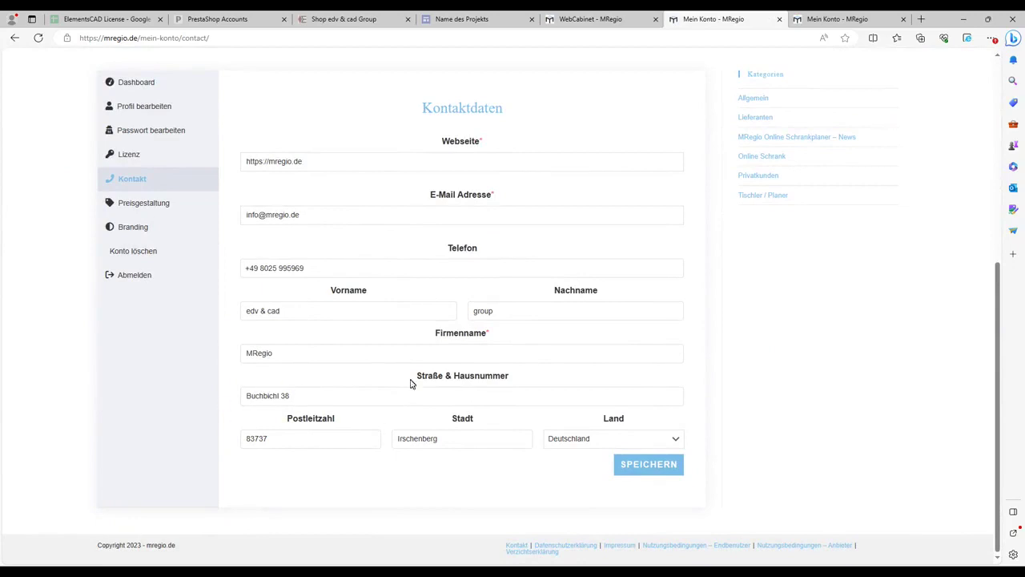
{"action": "scroll", "coordinate": [446, 392], "scroll_direction": "up", "scroll_amount": 2}
{"action": "scroll", "coordinate": [446, 392], "scroll_direction": "up", "scroll_amount": 3}
{"action": "left_click", "coordinate": [593, 19]}
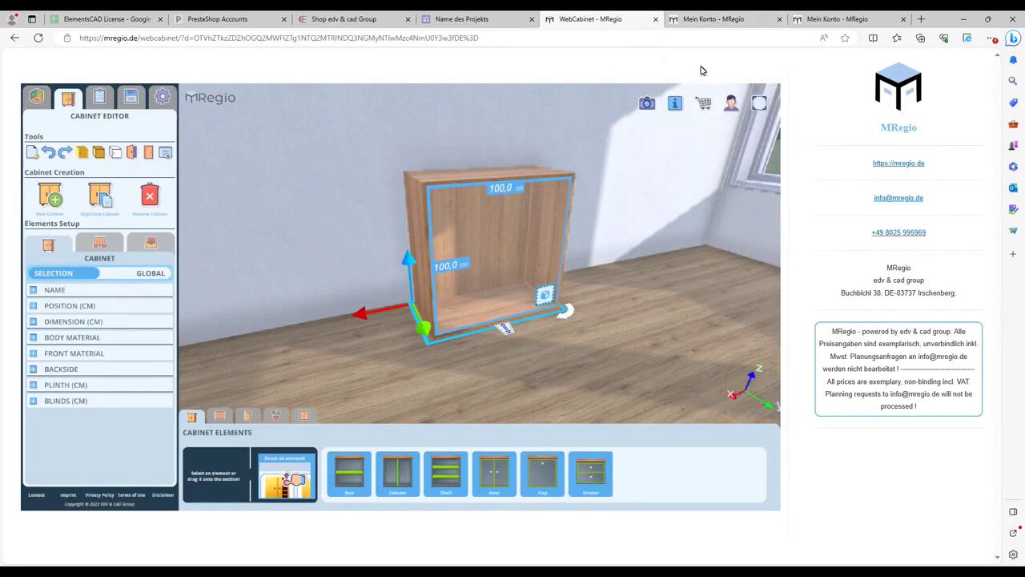
{"action": "left_click", "coordinate": [729, 25]}
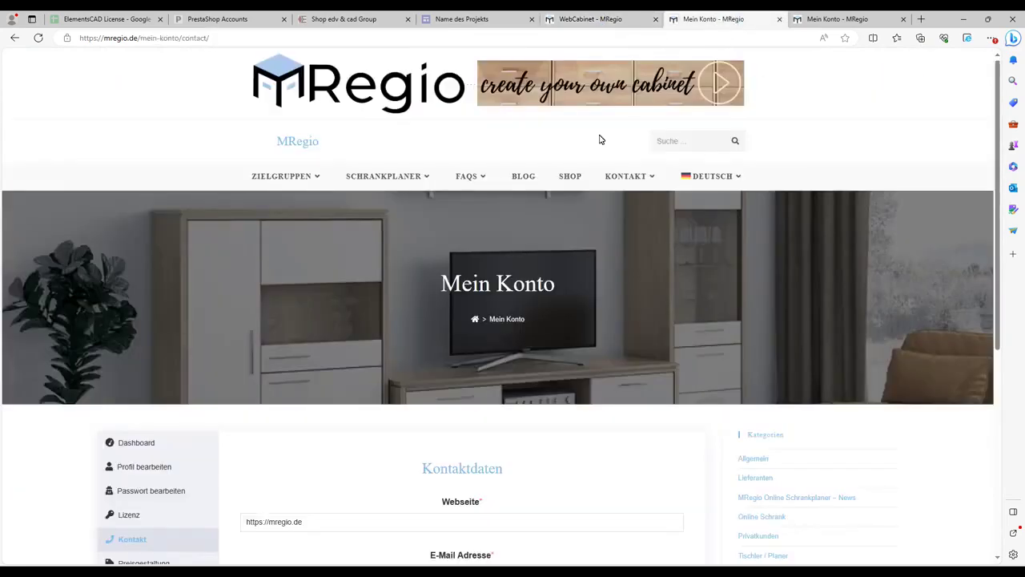
{"action": "scroll", "coordinate": [300, 385], "scroll_direction": "down", "scroll_amount": 3}
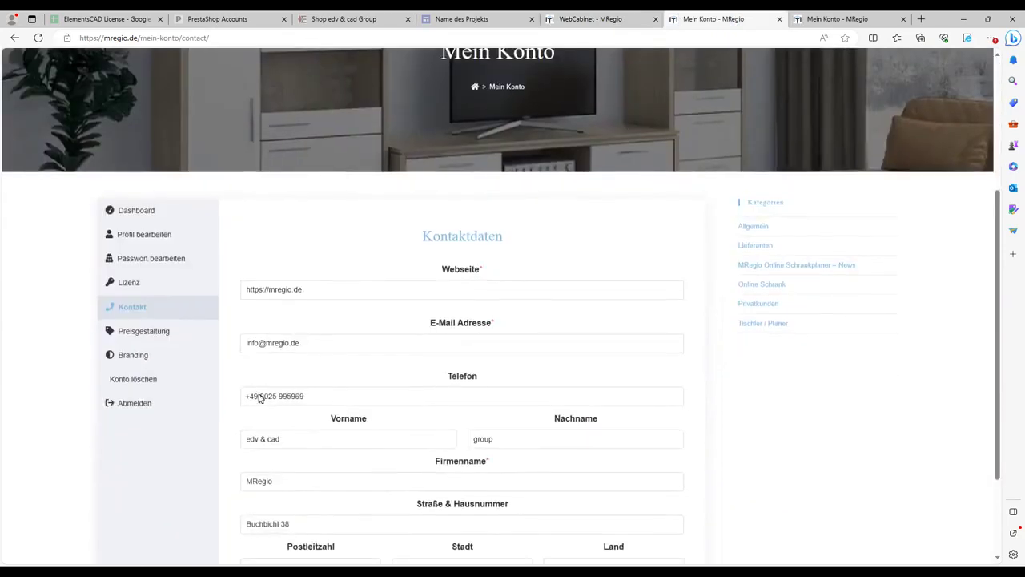
Examine the account's Branding settings, including colours and company logo, and highlight the customer note text.
{"action": "left_click", "coordinate": [141, 358]}
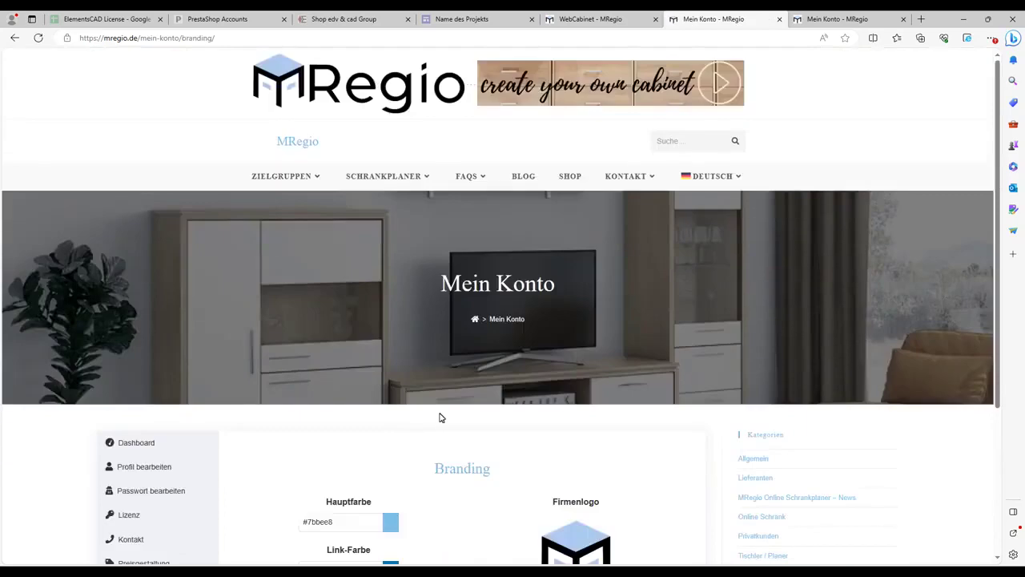
{"action": "scroll", "coordinate": [439, 414], "scroll_direction": "down", "scroll_amount": 3}
{"action": "left_click_drag", "start_coordinate": [373, 437], "coordinate": [240, 403]}
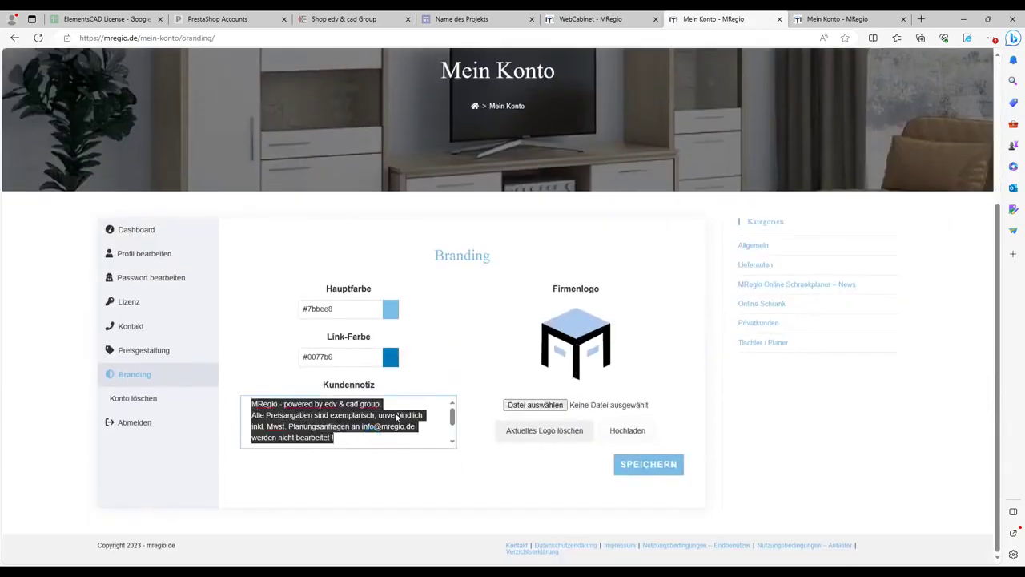
Open the Preisgestaltung settings and expand the Allgemein section to examine the base fee, surcharges and price tolerance.
{"action": "left_click", "coordinate": [136, 355]}
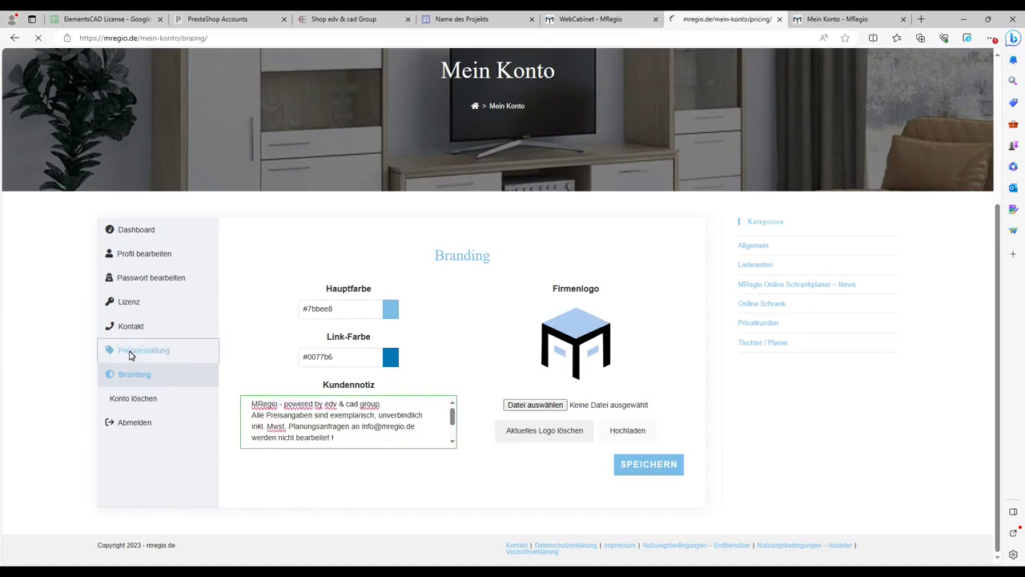
{"action": "scroll", "coordinate": [272, 351], "scroll_direction": "down", "scroll_amount": 3}
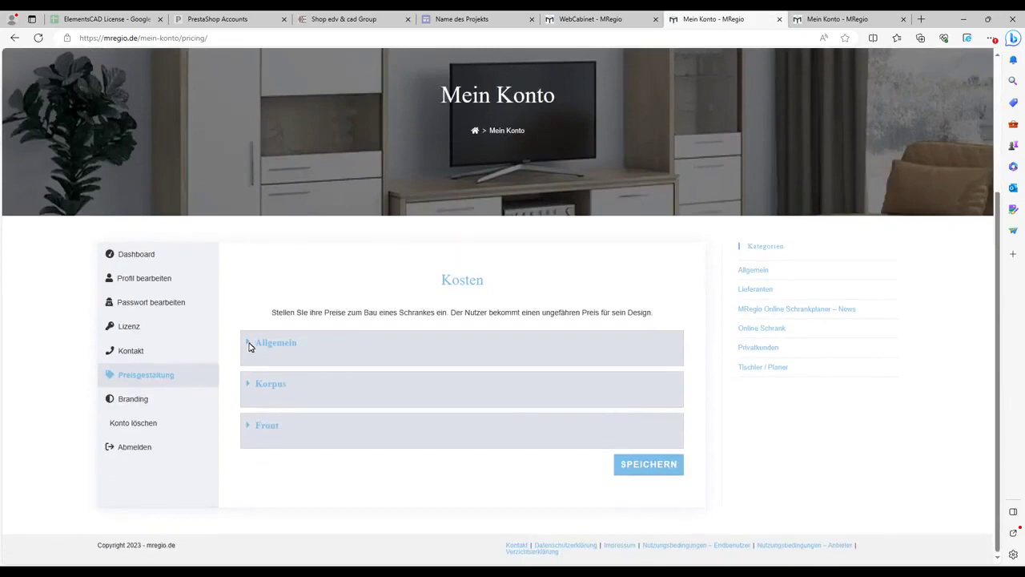
{"action": "left_click", "coordinate": [248, 345]}
{"action": "scroll", "coordinate": [309, 344], "scroll_direction": "down", "scroll_amount": 2}
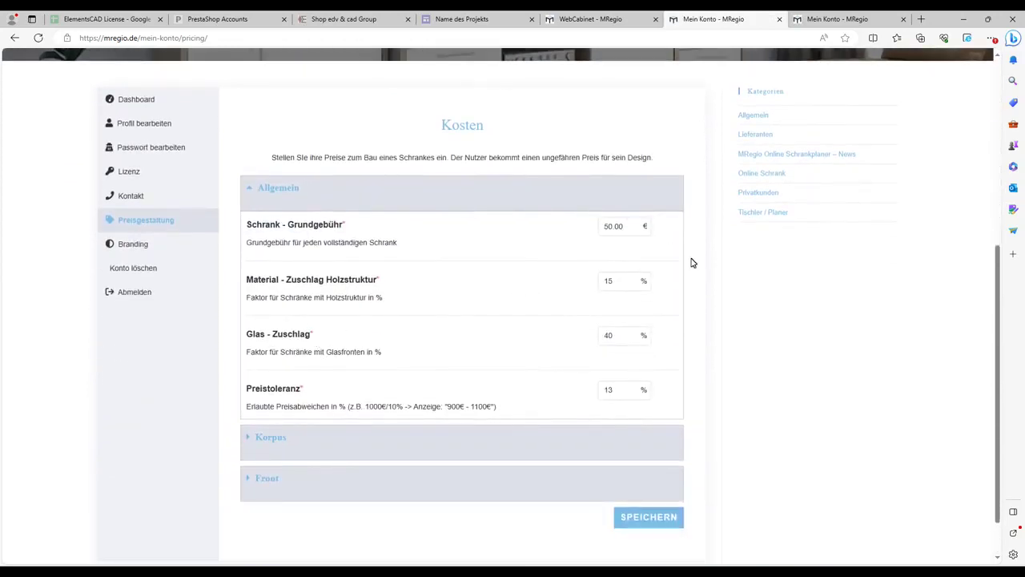
Return to the cabinet planner and expand the summary's cost breakdown for the new cabinet and its cabinet body.
{"action": "left_click", "coordinate": [592, 23]}
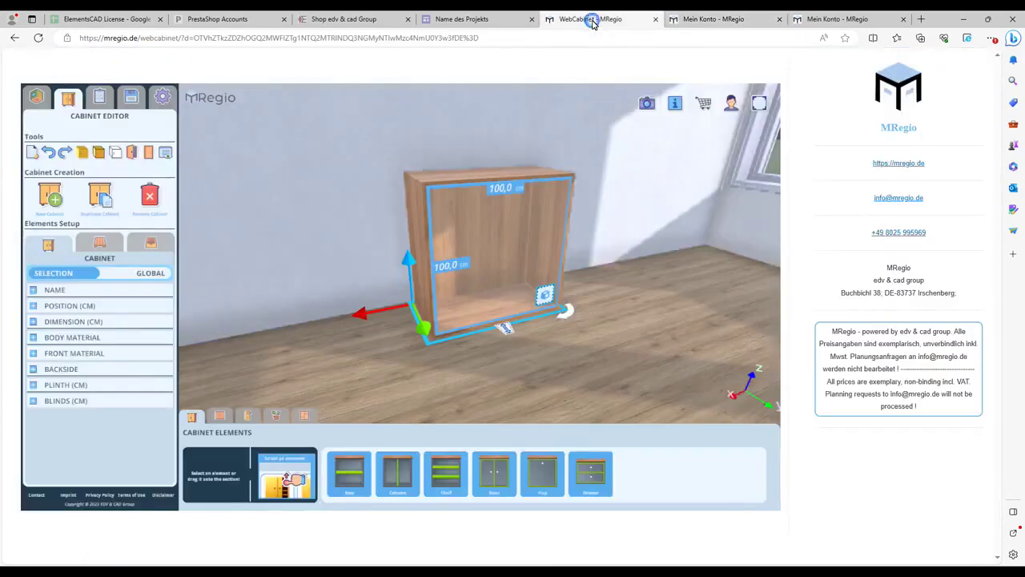
{"action": "left_click", "coordinate": [100, 97]}
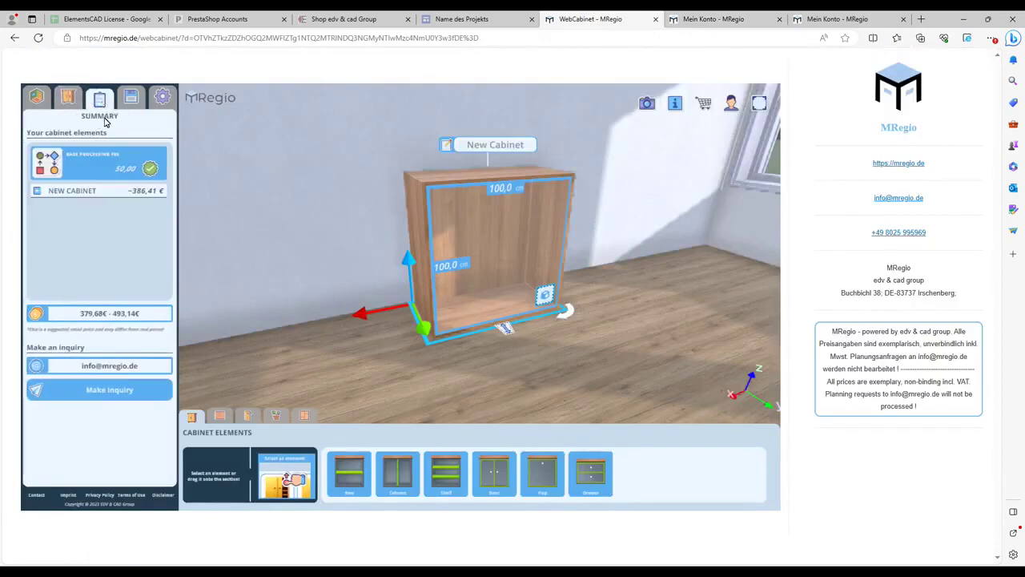
{"action": "left_click", "coordinate": [36, 192]}
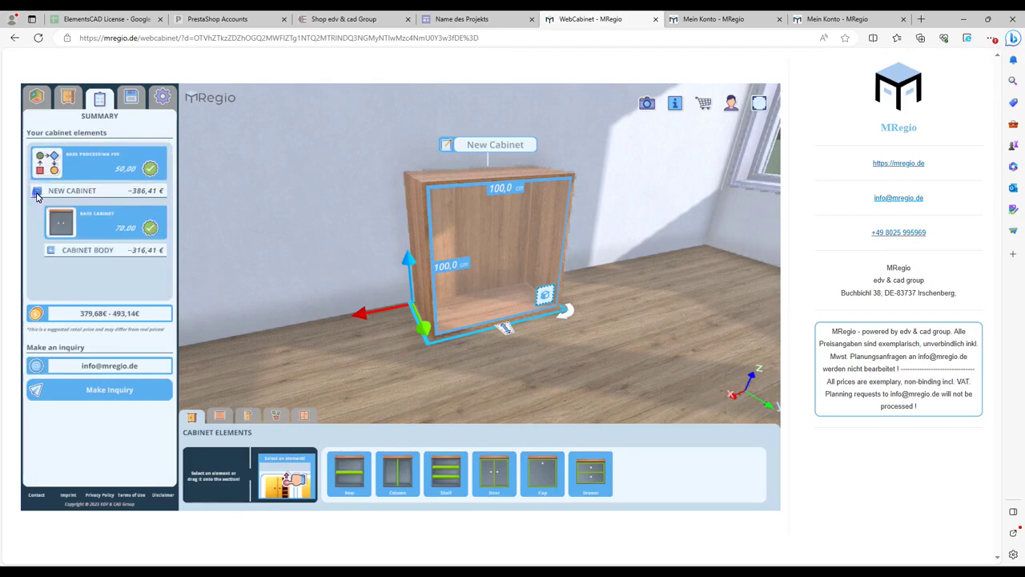
{"action": "left_click", "coordinate": [50, 251]}
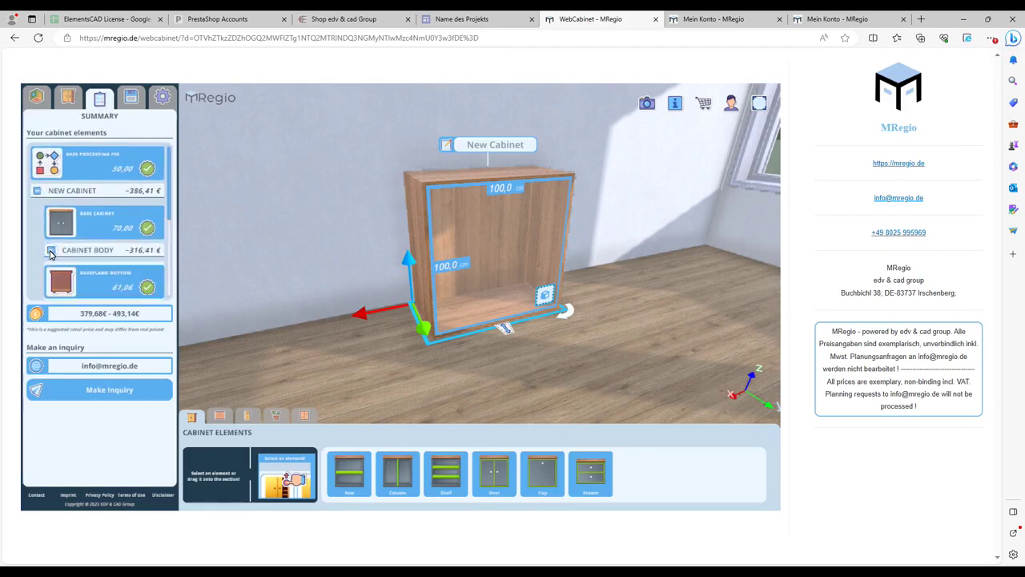
Collapse the cost breakdown and fit the new cabinet's empty section with two doors.
{"action": "left_click", "coordinate": [50, 251]}
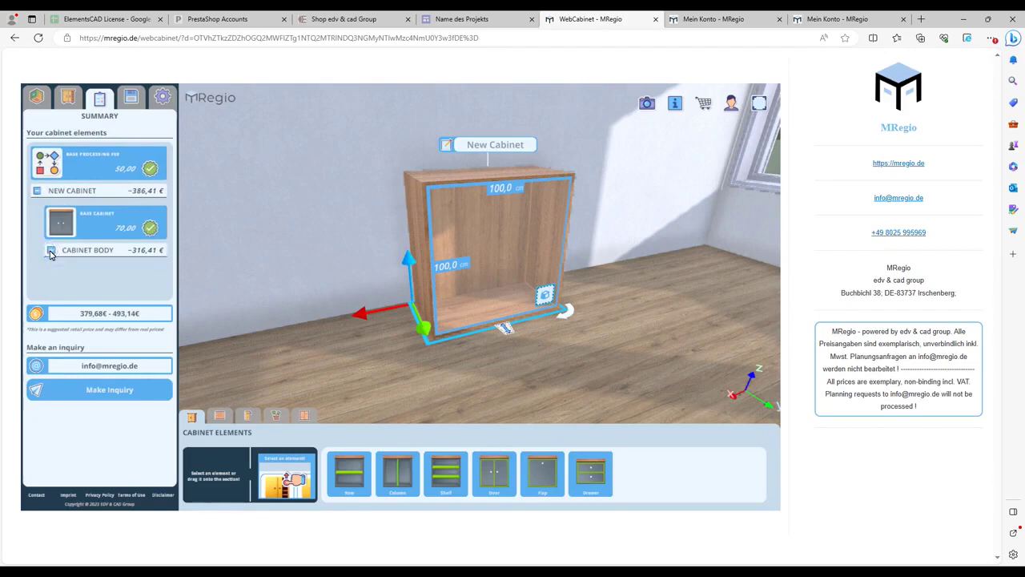
{"action": "left_click", "coordinate": [38, 193]}
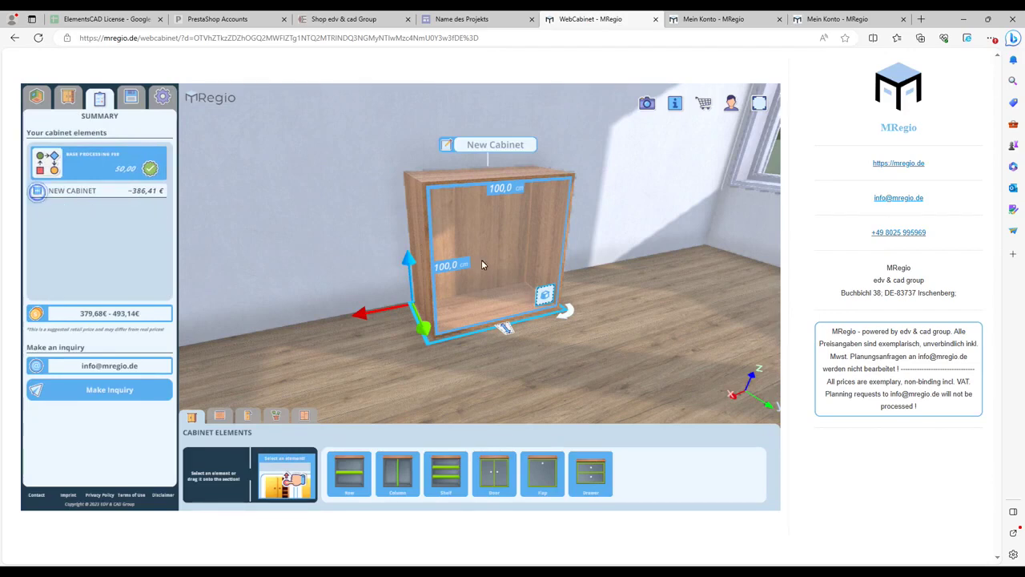
{"action": "left_click", "coordinate": [551, 295]}
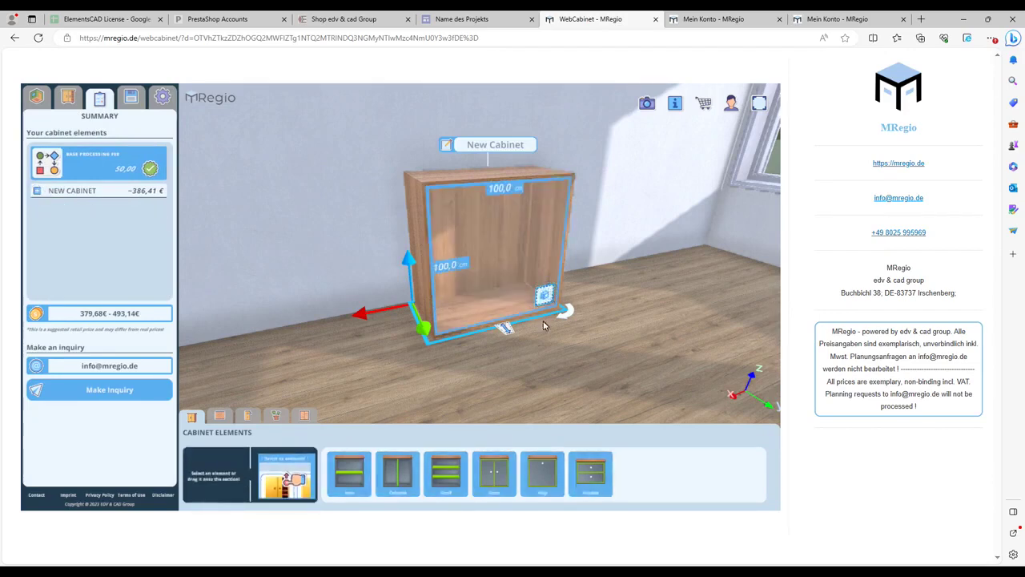
{"action": "left_click", "coordinate": [505, 468]}
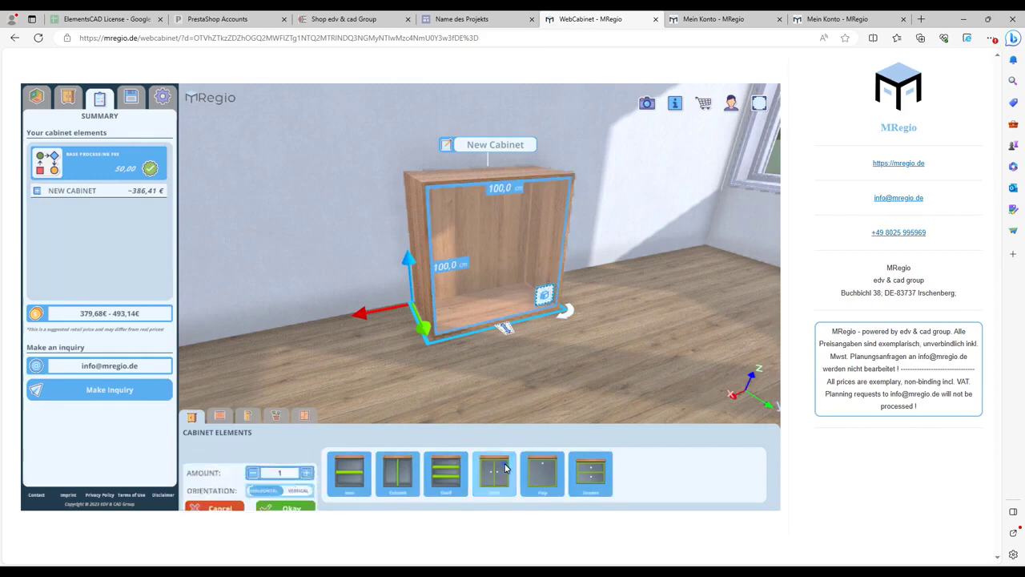
{"action": "left_click", "coordinate": [306, 457]}
{"action": "left_click", "coordinate": [288, 494]}
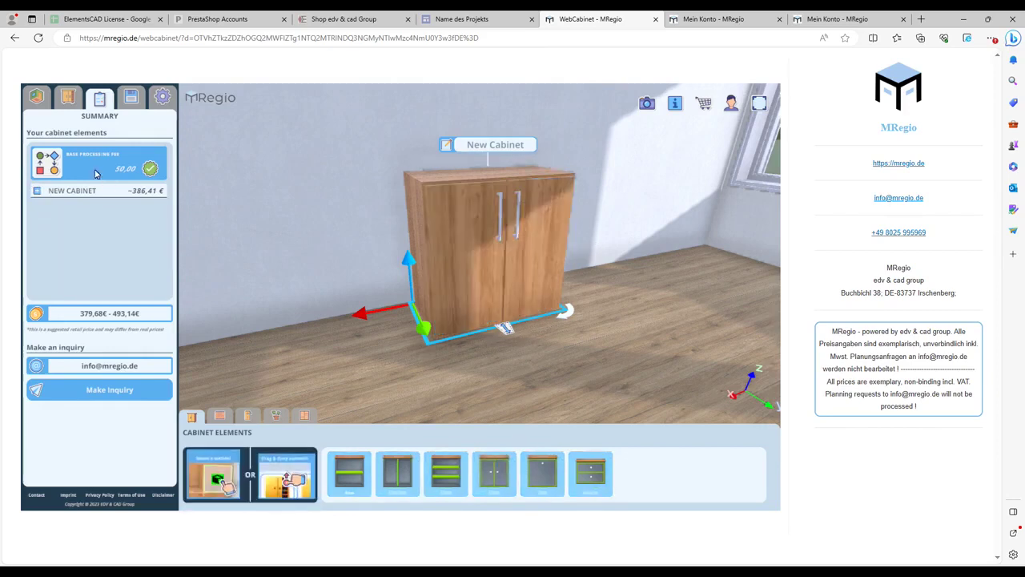
Expand the new cabinet's cost breakdown in the summary and compare its price range with the account's Preistoleranz setting.
{"action": "left_click", "coordinate": [131, 96]}
{"action": "left_click", "coordinate": [95, 102]}
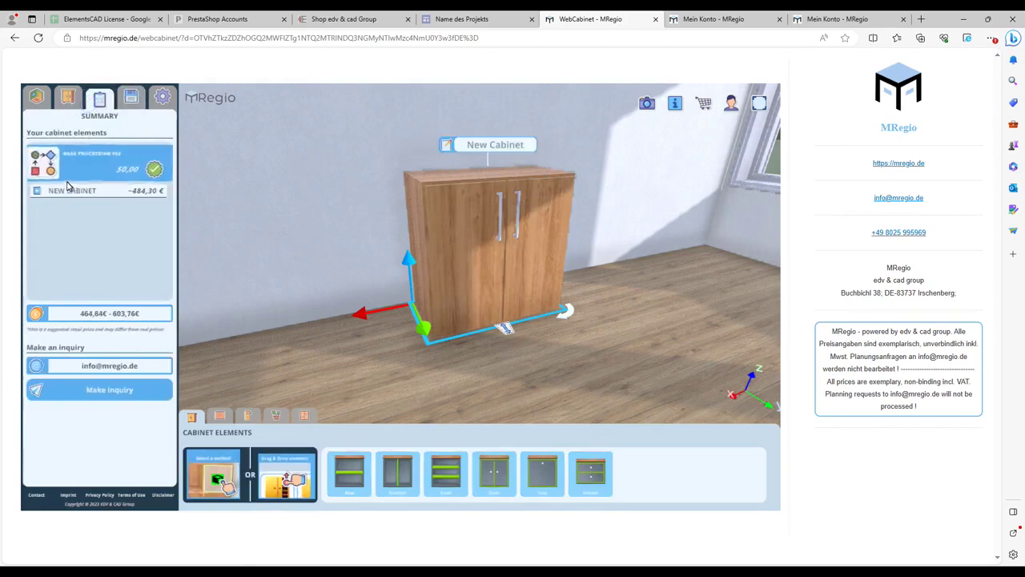
{"action": "left_click", "coordinate": [38, 192]}
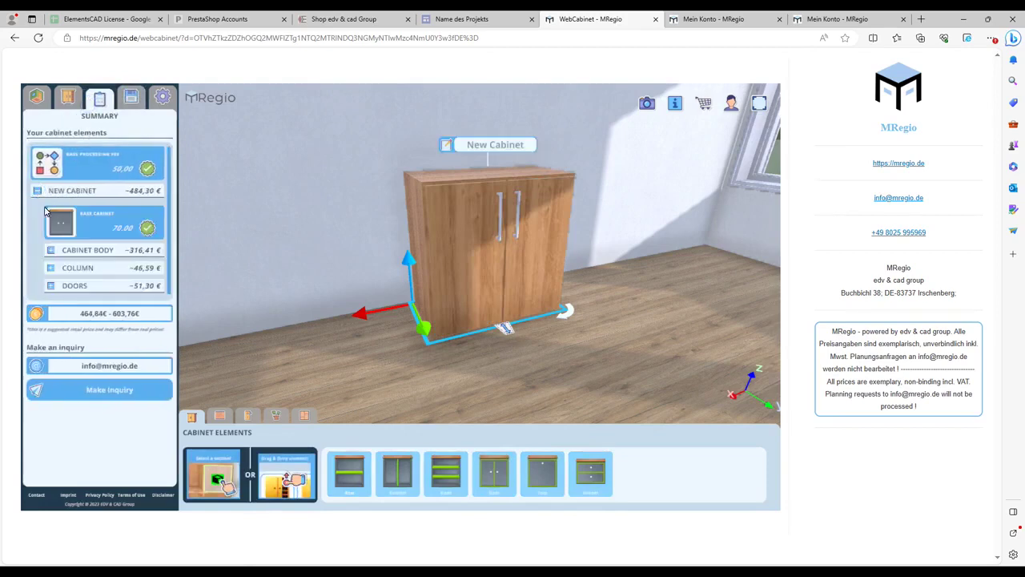
{"action": "scroll", "coordinate": [81, 240], "scroll_direction": "down", "scroll_amount": 1}
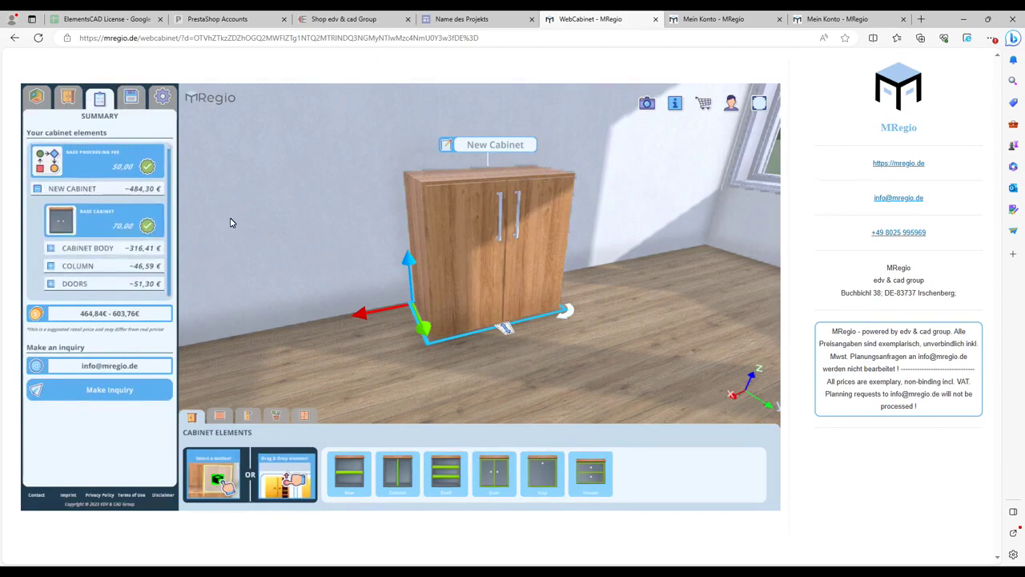
{"action": "key", "text": "ctrl+Tab"}
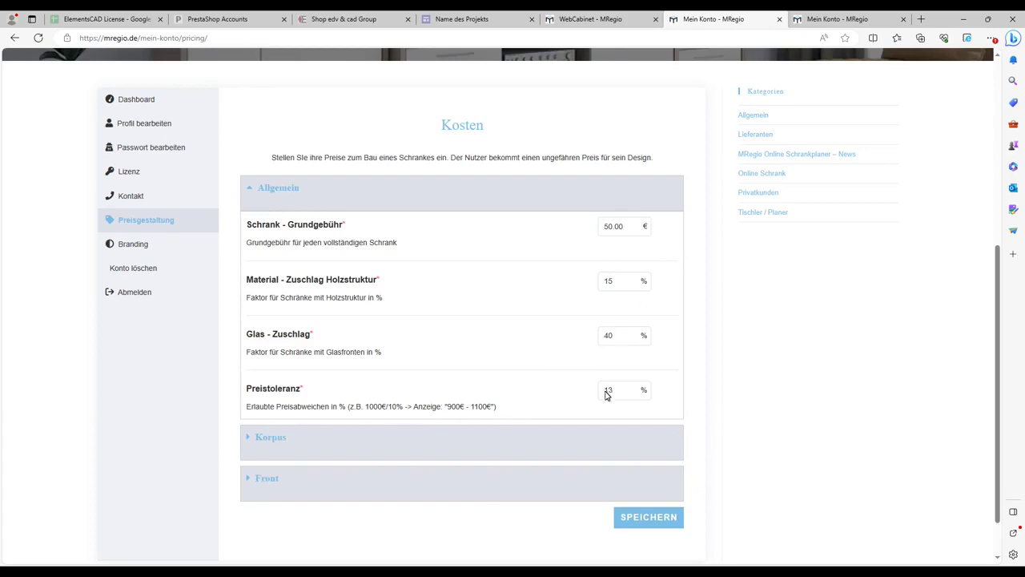
{"action": "left_click", "coordinate": [613, 21]}
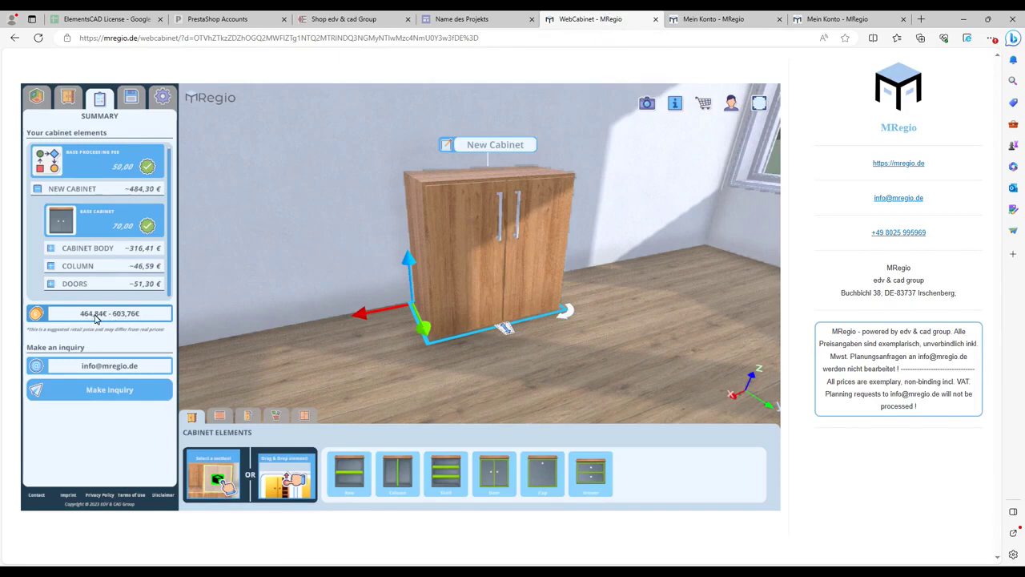
Examine the Korpus and Front cost sections in the account's Preisgestaltung settings and save the pricing.
{"action": "key", "text": "ctrl+Tab"}
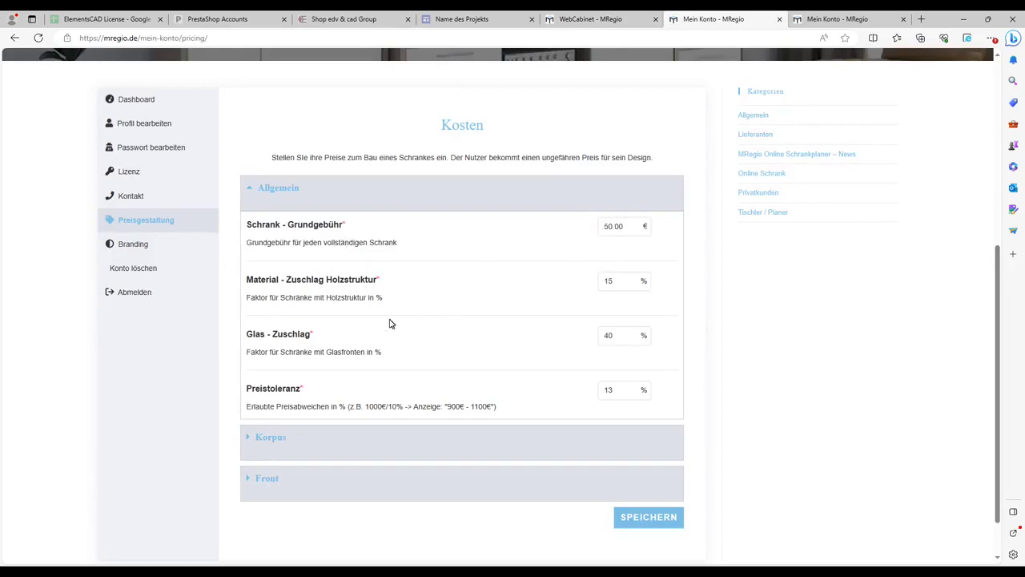
{"action": "left_click", "coordinate": [250, 436]}
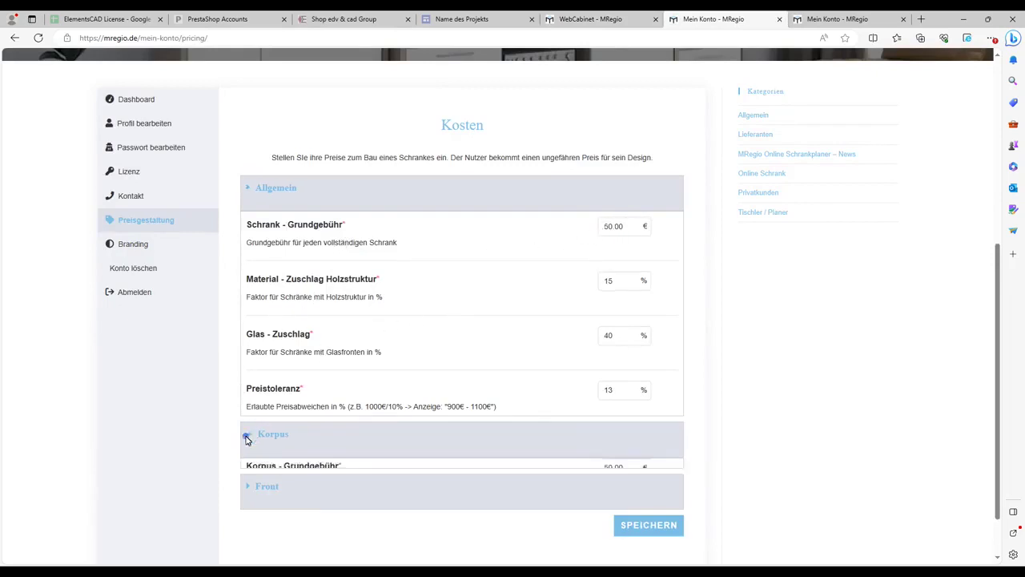
{"action": "scroll", "coordinate": [245, 435], "scroll_direction": "down", "scroll_amount": 10}
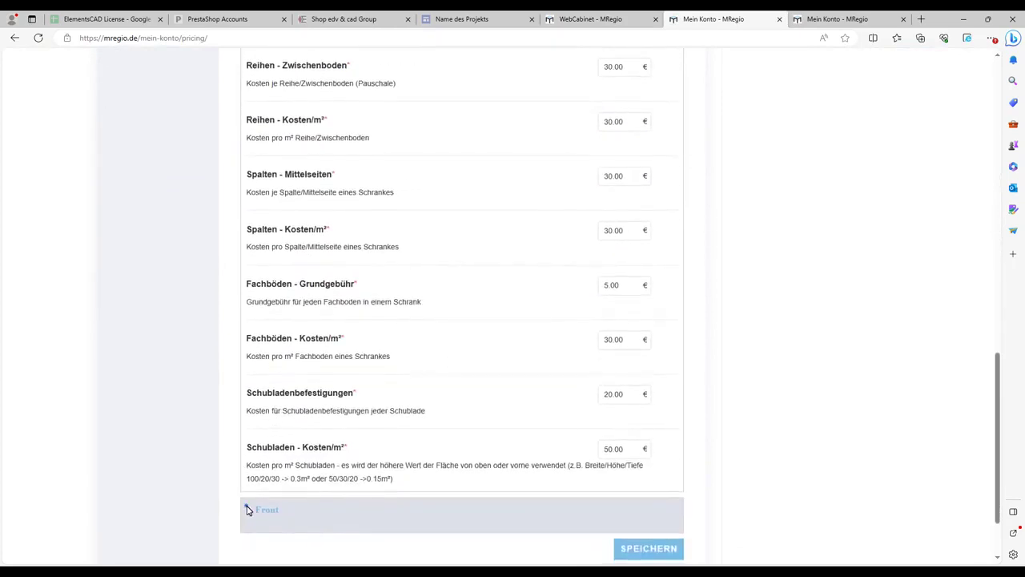
{"action": "left_click", "coordinate": [247, 510]}
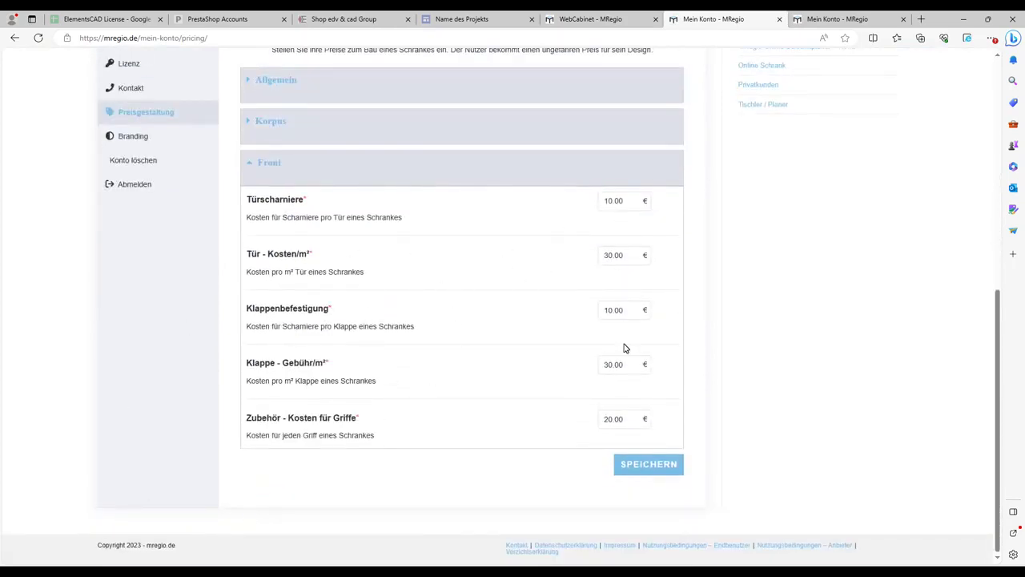
{"action": "left_click", "coordinate": [659, 470]}
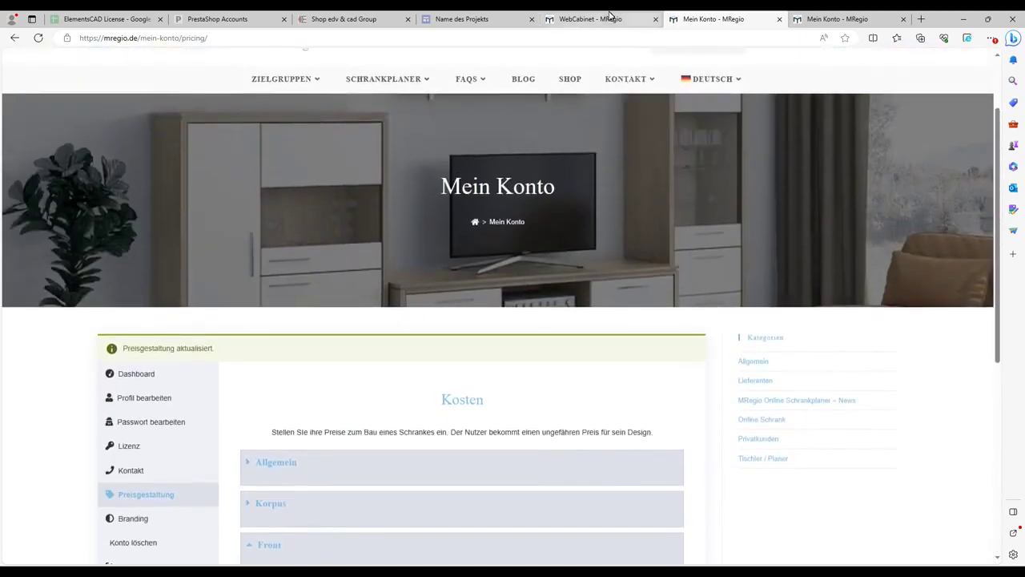
Start an inquiry from the planner's summary, accept the project attachment notice, and minimise the resulting e-mail draft.
{"action": "left_click", "coordinate": [606, 18]}
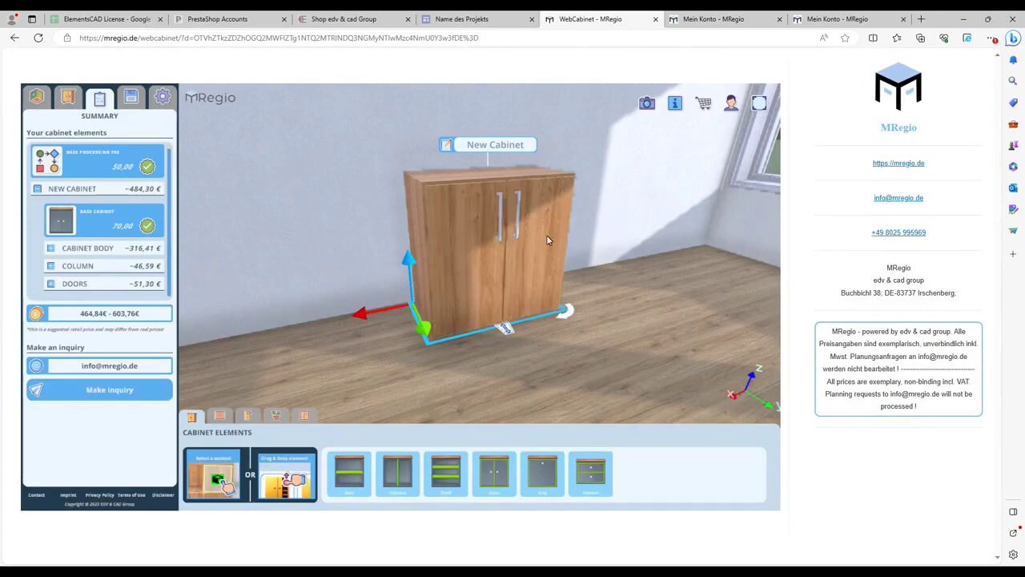
{"action": "left_click", "coordinate": [97, 392]}
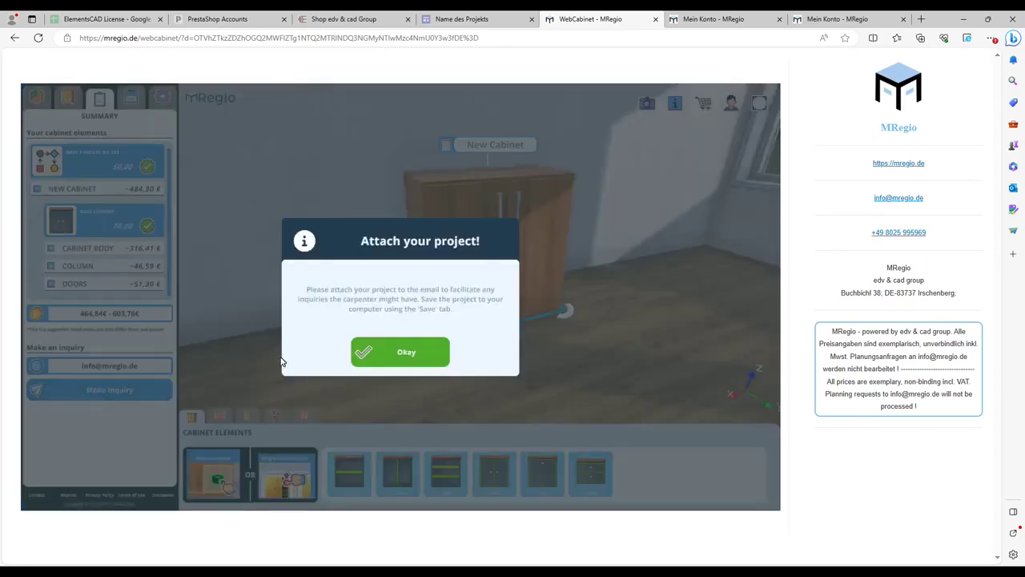
{"action": "left_click", "coordinate": [400, 353]}
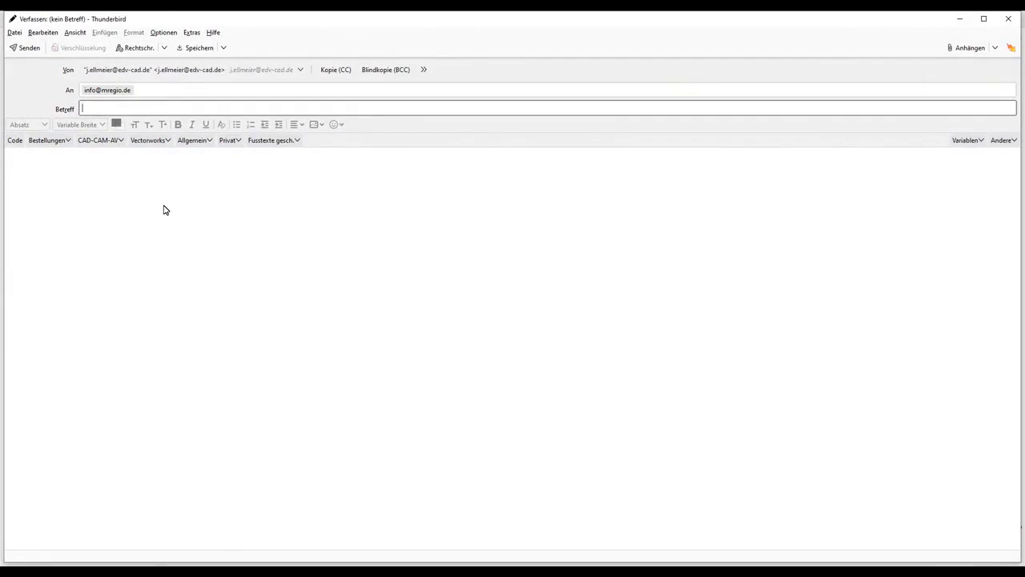
{"action": "left_click", "coordinate": [164, 209]}
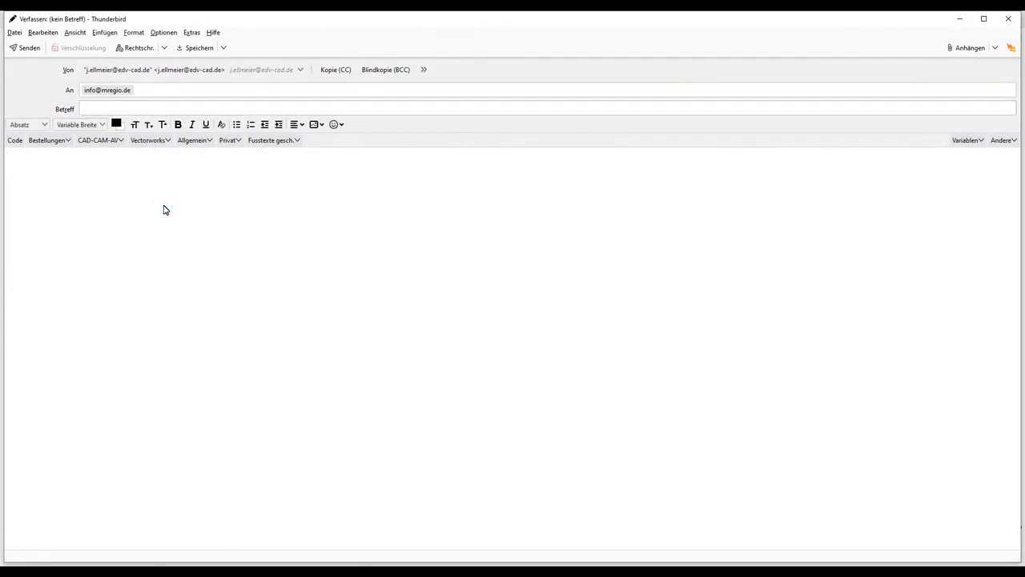
{"action": "left_click", "coordinate": [959, 19]}
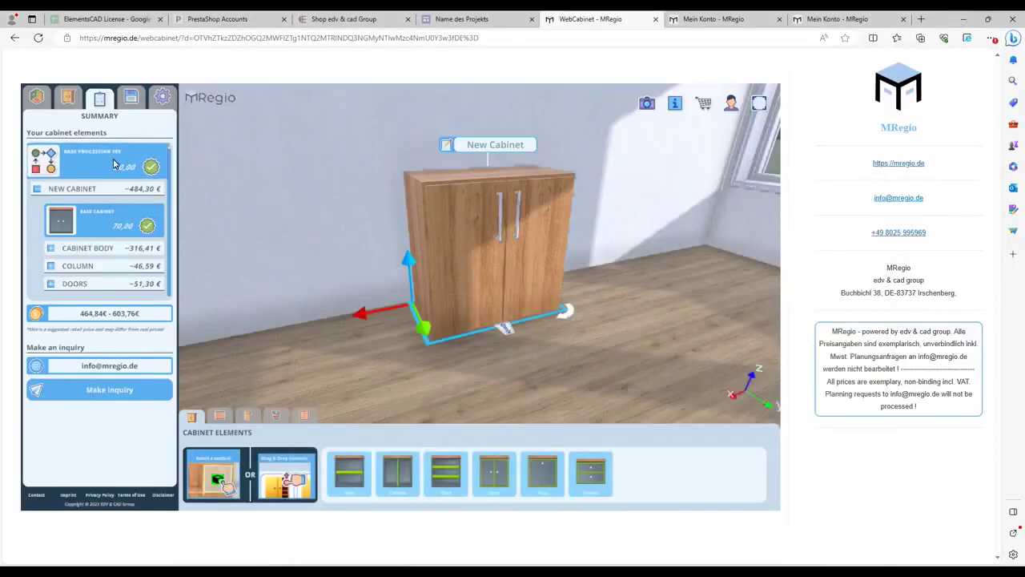
Widen the cabinet by moving its left side outward and raise its top to about 111 cm.
{"action": "left_click", "coordinate": [132, 98]}
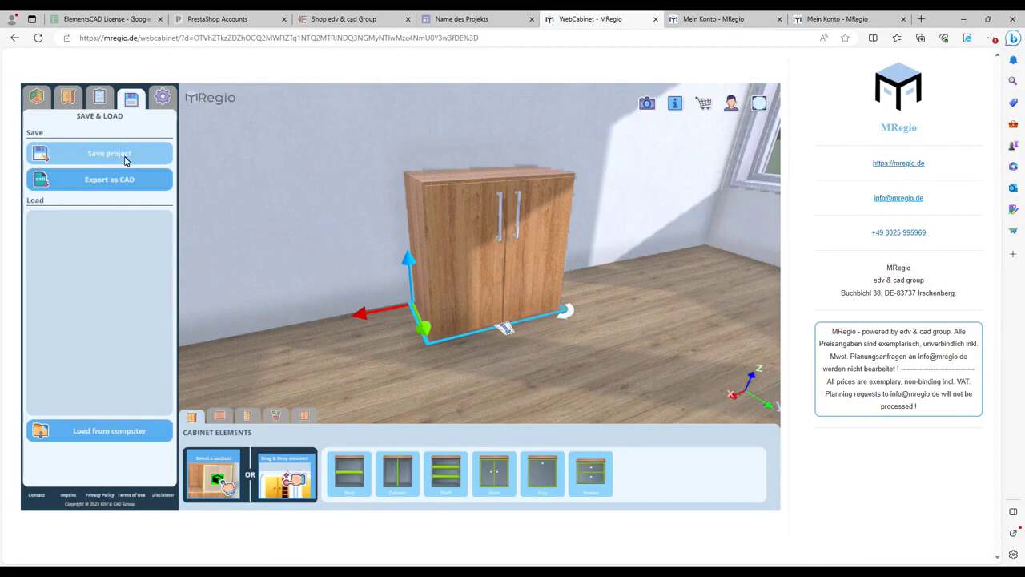
{"action": "left_click", "coordinate": [404, 215]}
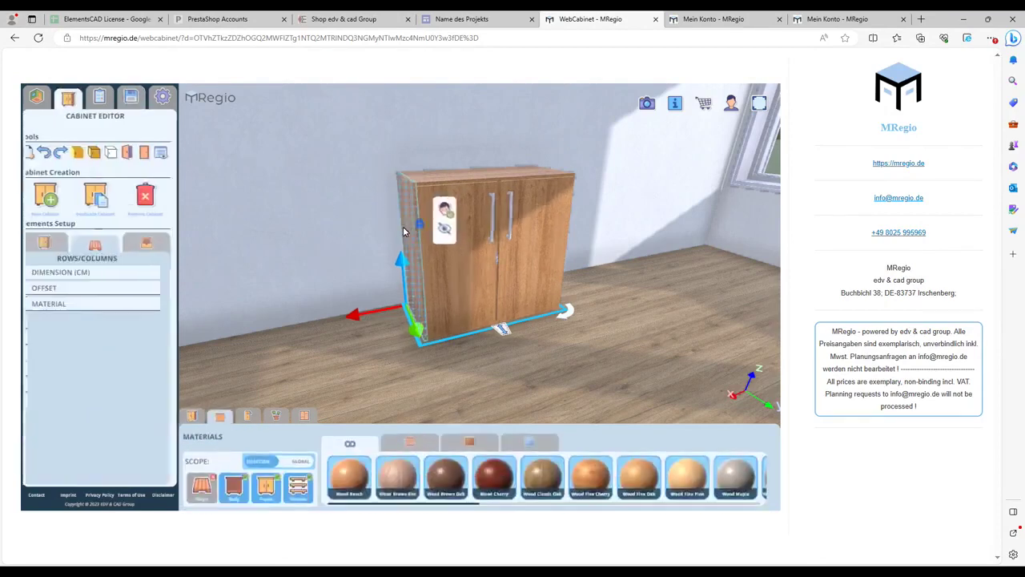
{"action": "left_click_drag", "start_coordinate": [380, 235], "coordinate": [409, 233]}
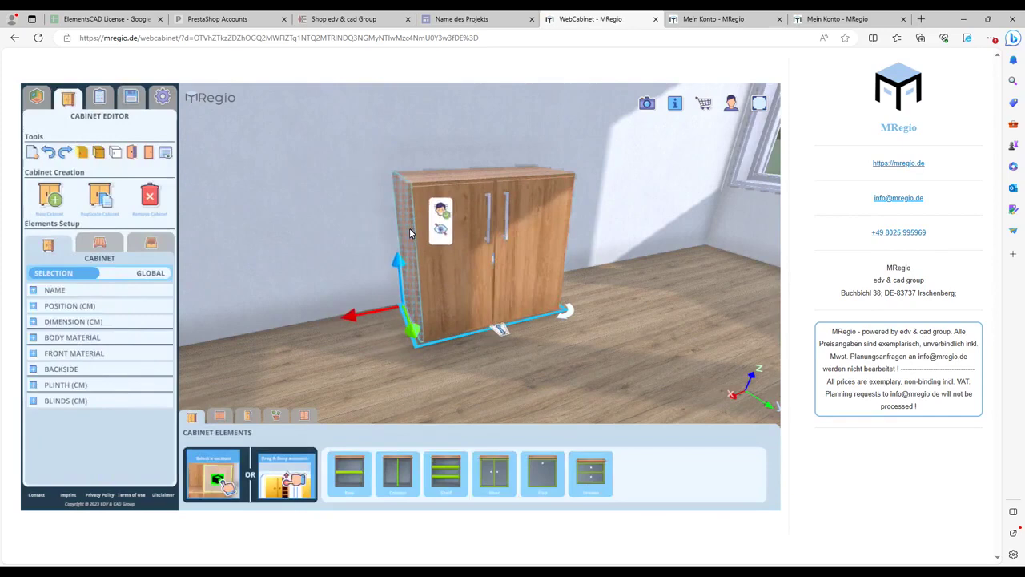
{"action": "left_click", "coordinate": [470, 180]}
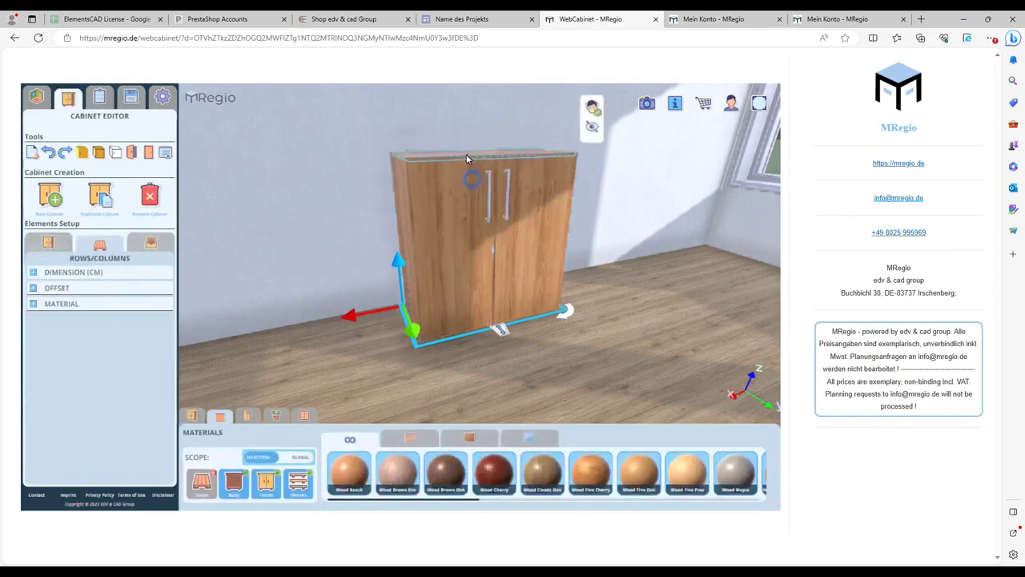
Save the resized cabinet project to the computer and return to the cost summary.
{"action": "left_click", "coordinate": [131, 98]}
{"action": "left_click", "coordinate": [116, 159]}
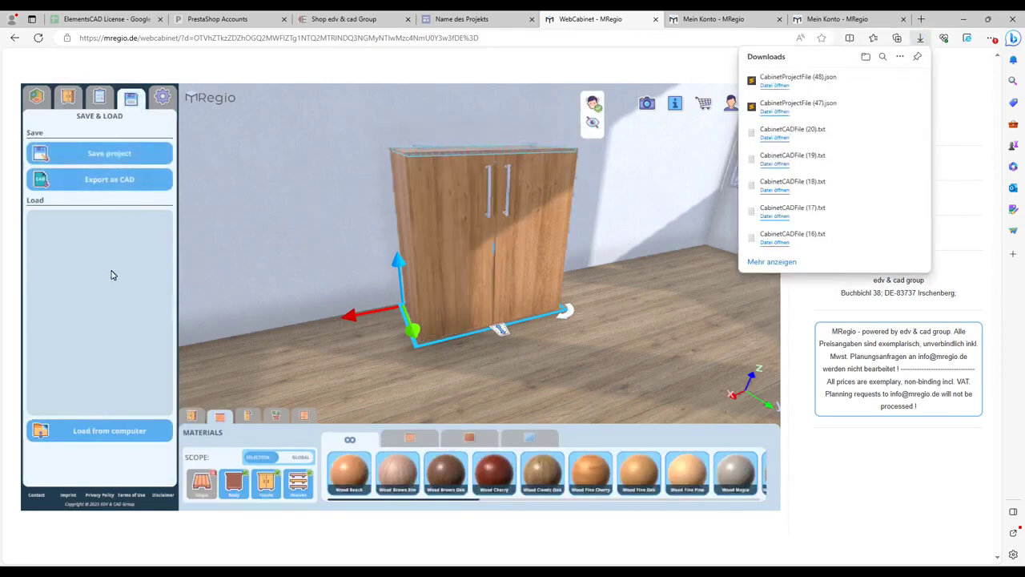
{"action": "left_click", "coordinate": [100, 98]}
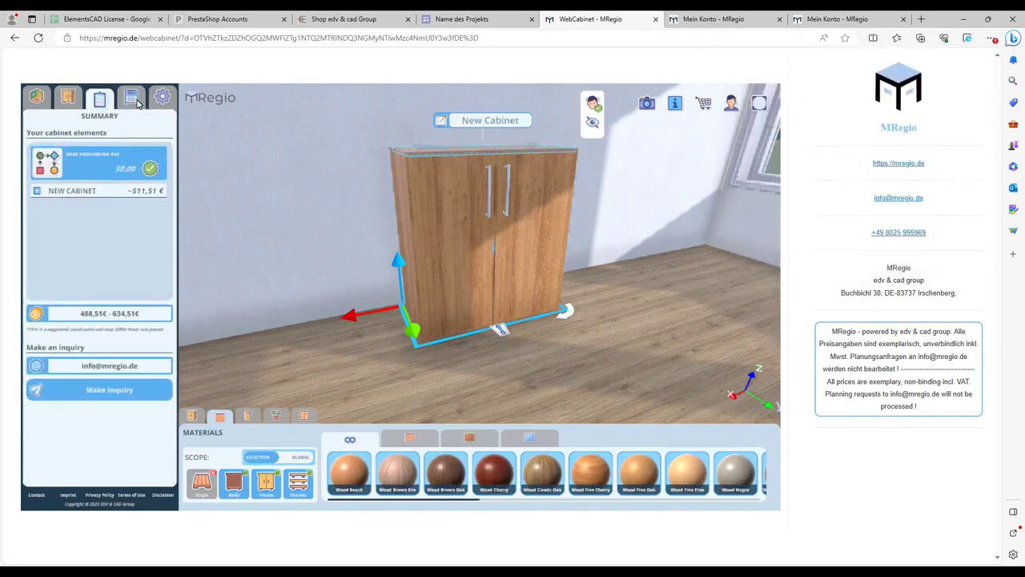
Delete the selected cabinet and restore the design by loading the saved project MY CABINET 0.
{"action": "left_click", "coordinate": [68, 97]}
{"action": "left_click", "coordinate": [151, 197]}
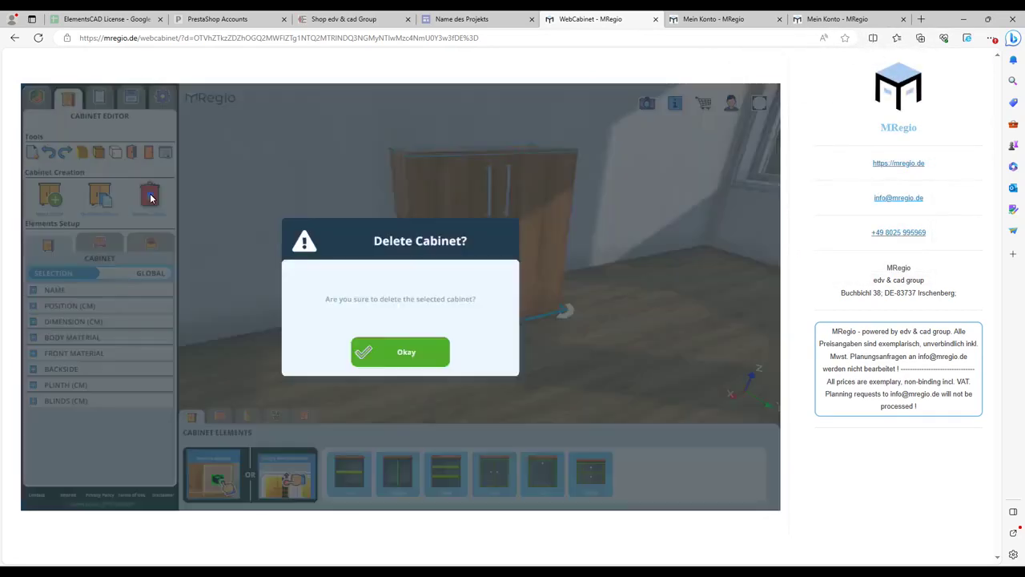
{"action": "left_click", "coordinate": [365, 350]}
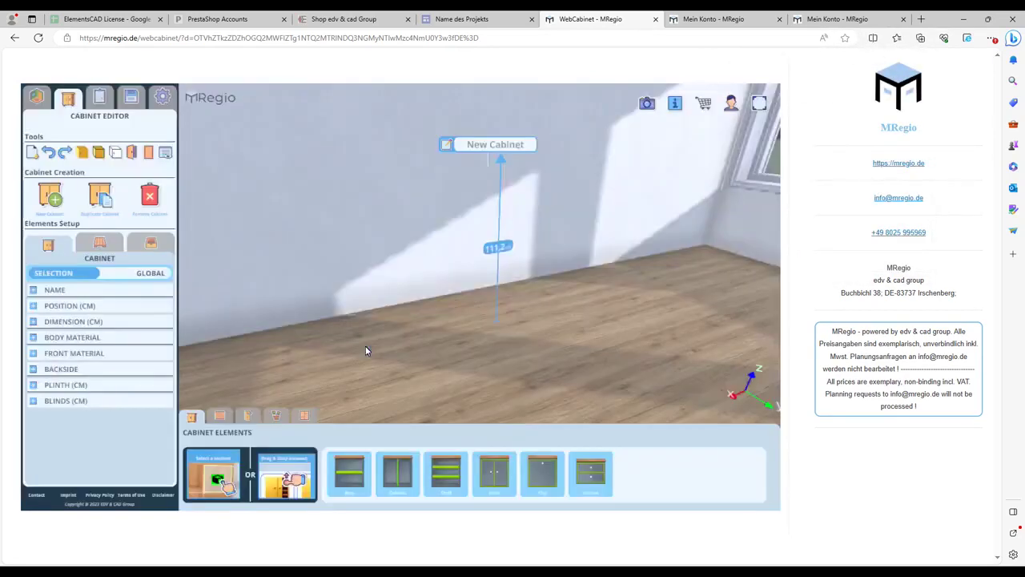
{"action": "left_click", "coordinate": [142, 101]}
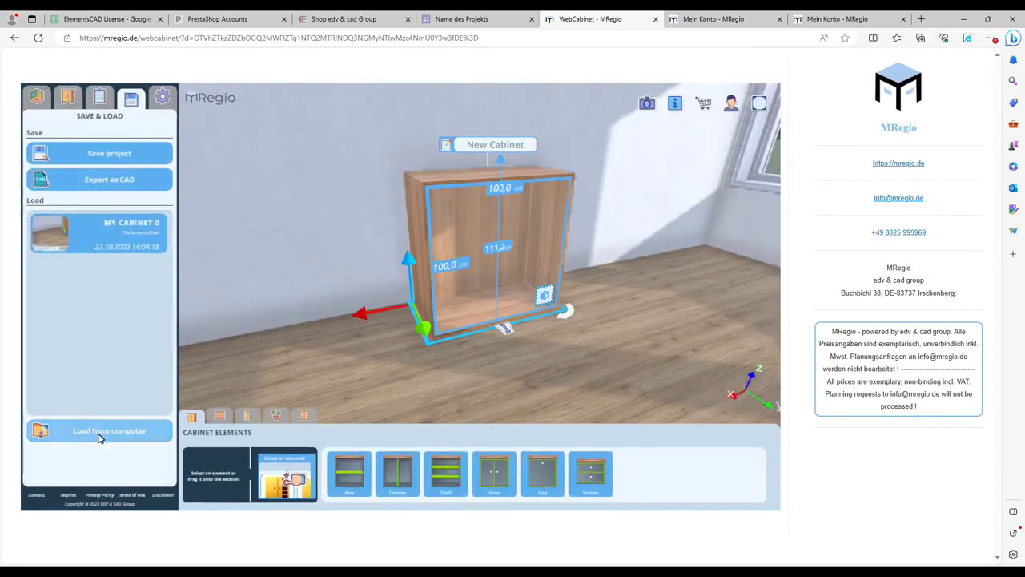
{"action": "left_click", "coordinate": [114, 242]}
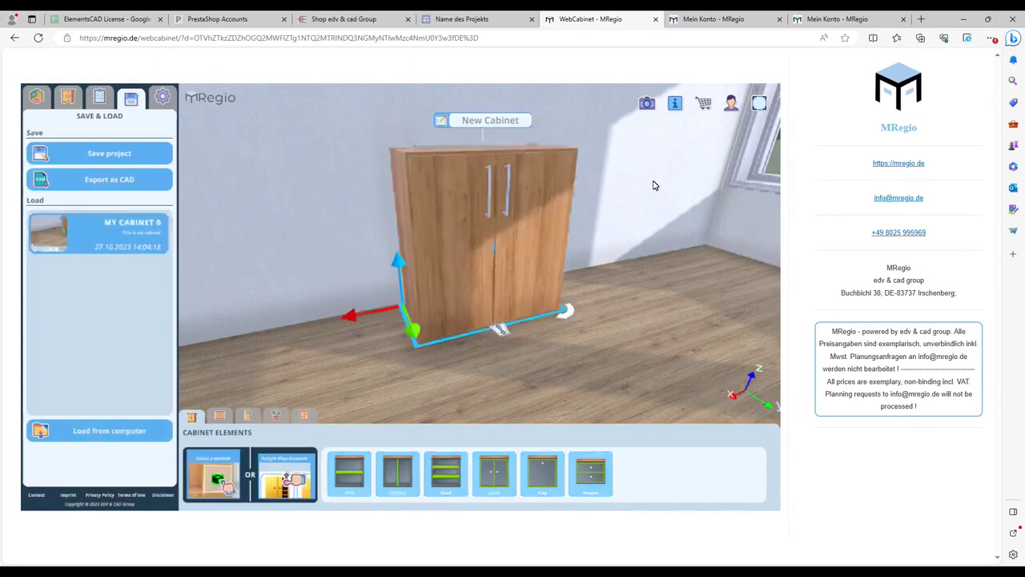
Change the cabinet planner's interface language to German (de_DE).
{"action": "left_click", "coordinate": [156, 111]}
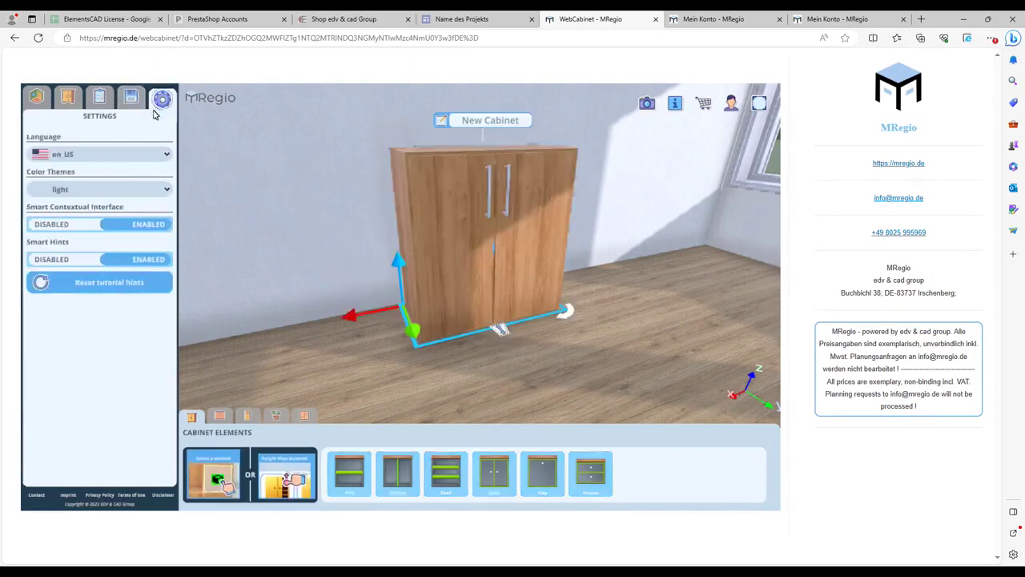
{"action": "left_click", "coordinate": [132, 154]}
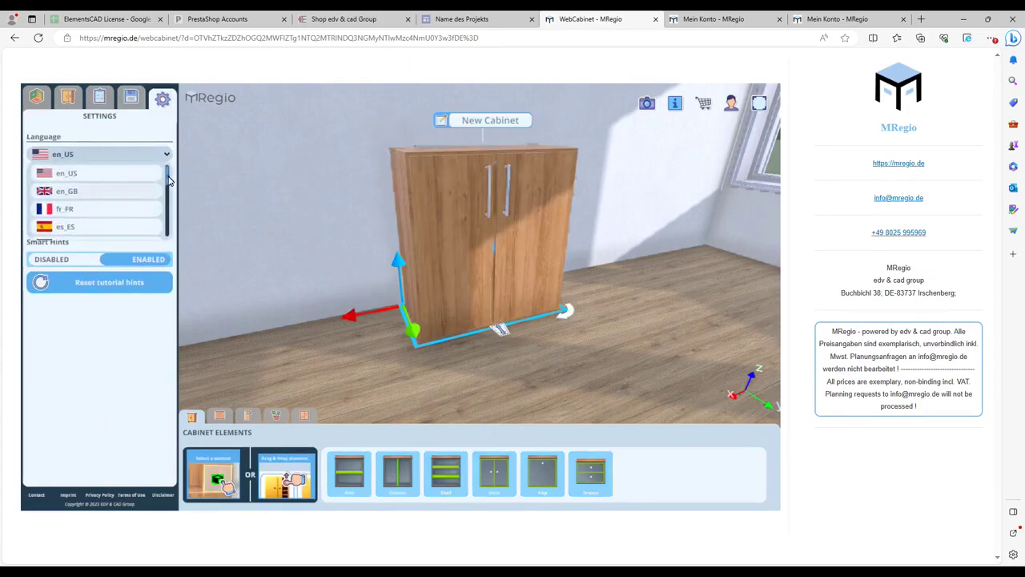
{"action": "mouse_move", "coordinate": [168, 181]}
{"action": "left_mouse_down"}
{"action": "mouse_move", "coordinate": [169, 205]}
{"action": "mouse_move", "coordinate": [169, 178]}
{"action": "left_mouse_up"}
{"action": "left_click", "coordinate": [100, 212]}
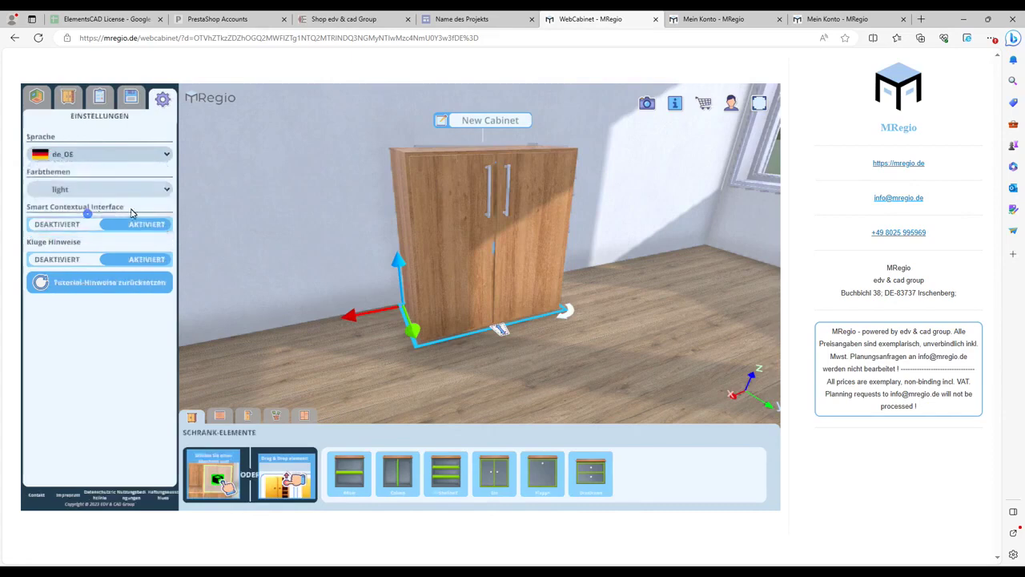
{"action": "left_click", "coordinate": [336, 214]}
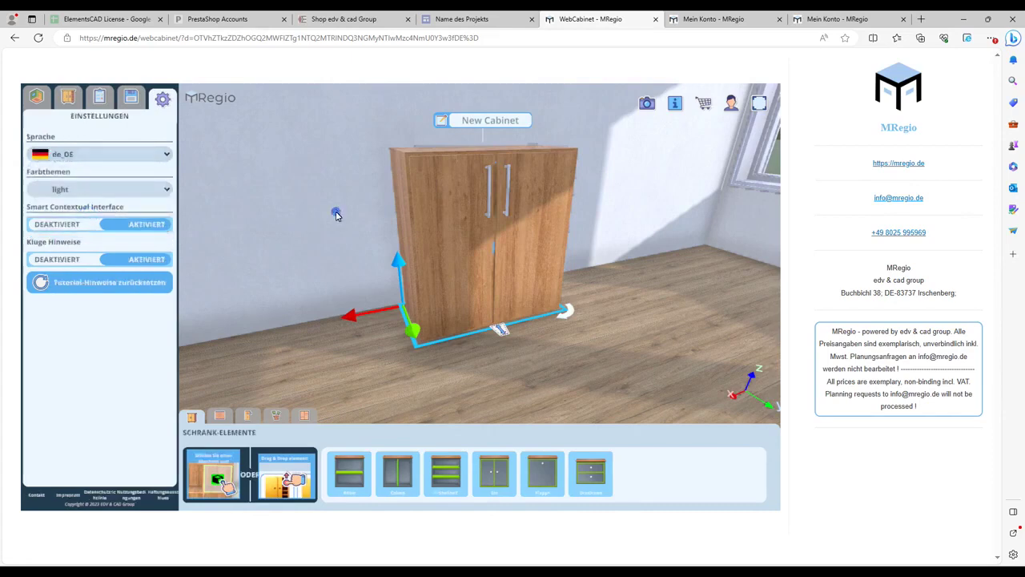
Go to the account's pricing page in the other browser tab and switch the website language to English.
{"action": "left_click", "coordinate": [710, 20]}
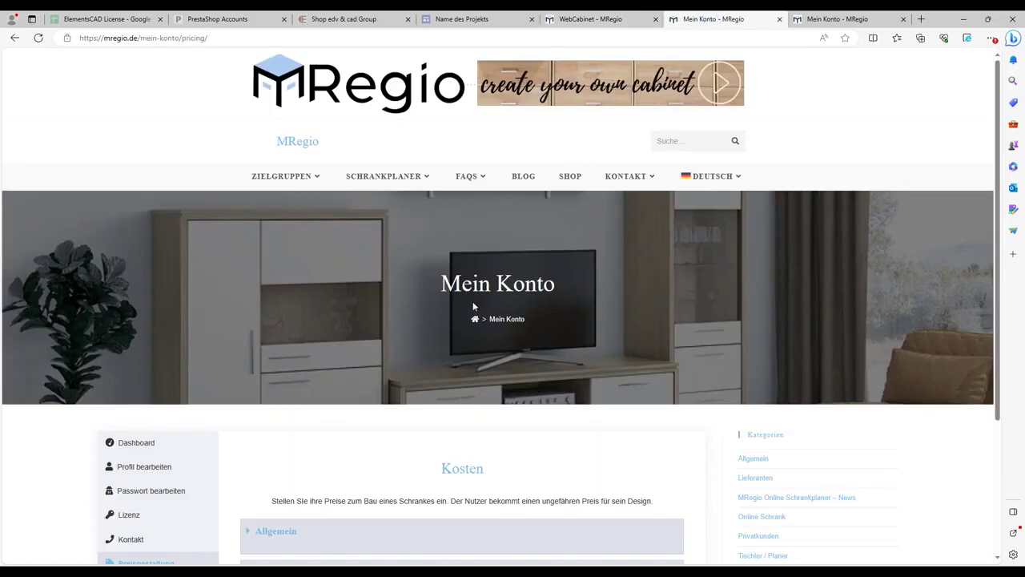
{"action": "mouse_move", "coordinate": [717, 179]}
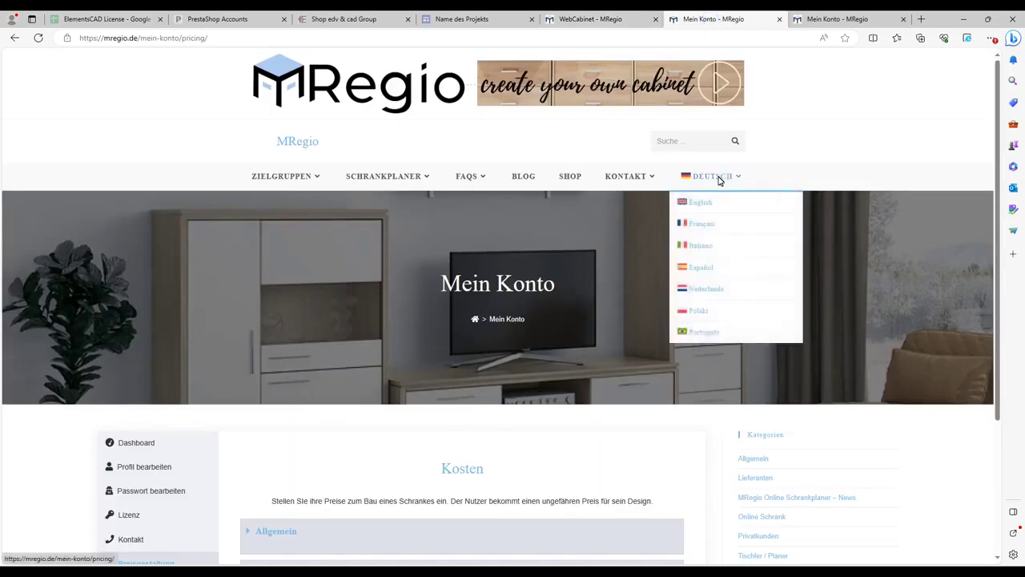
{"action": "left_click", "coordinate": [707, 201]}
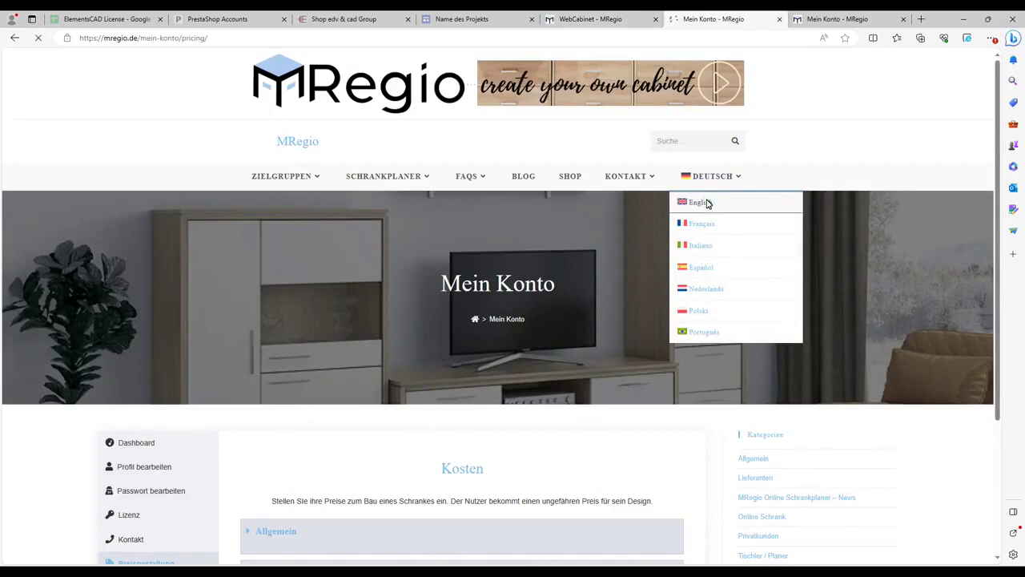
{"action": "scroll", "coordinate": [508, 457], "scroll_direction": "down", "scroll_amount": 3}
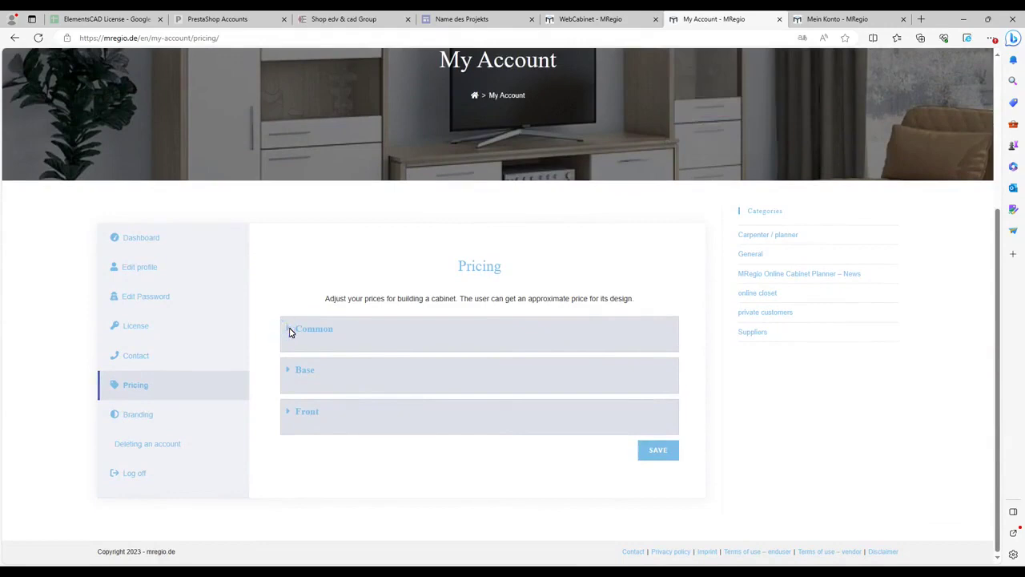
Switch the website language of the account pricing page back to German (Deutsch).
{"action": "scroll", "coordinate": [691, 297], "scroll_direction": "up", "scroll_amount": 3}
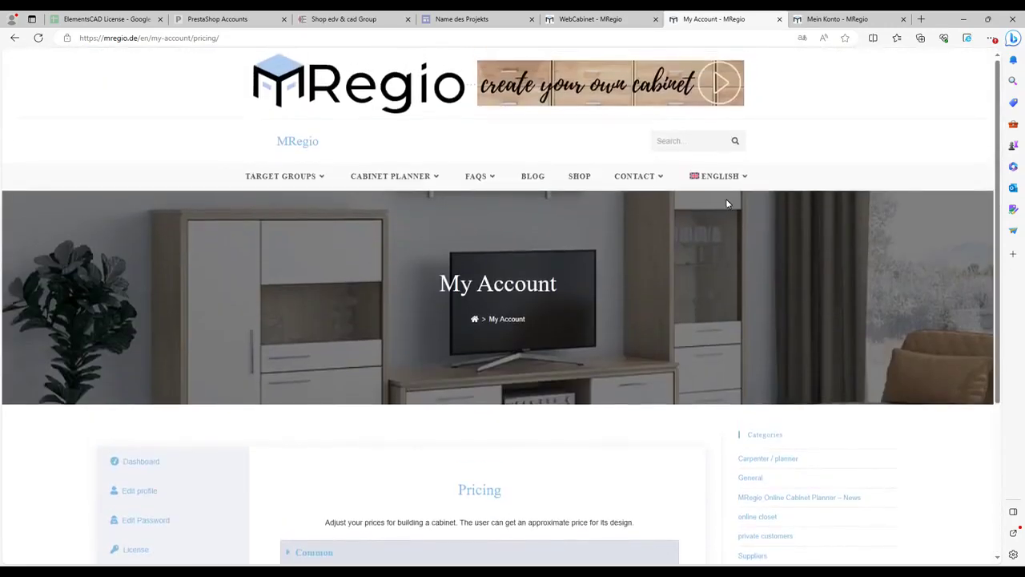
{"action": "mouse_move", "coordinate": [719, 178]}
{"action": "left_click", "coordinate": [708, 202]}
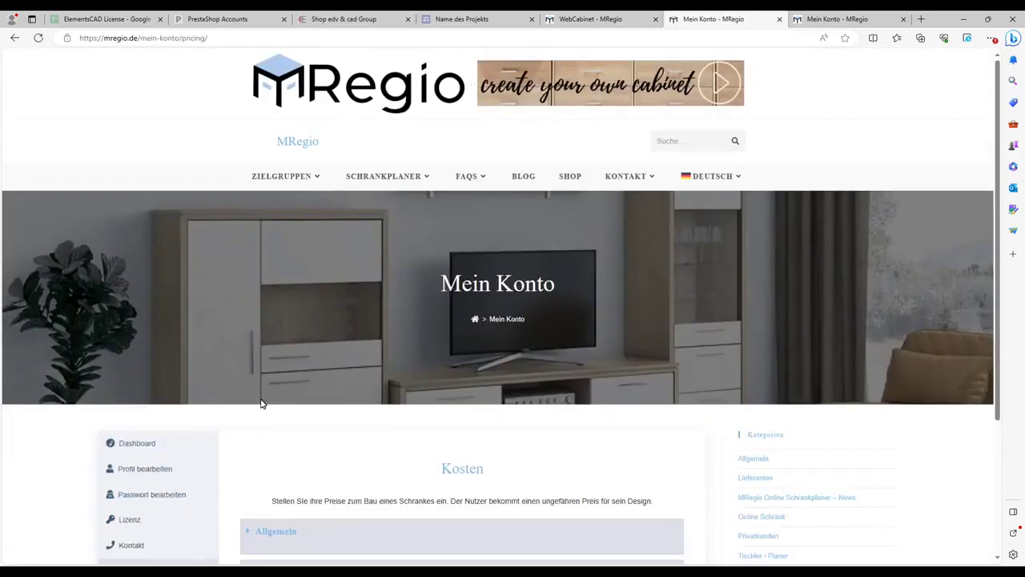
Open the account dashboard and examine its customer link (Kunden-Link) and carpenter link (Tischler-Link) sections.
{"action": "left_click", "coordinate": [151, 443]}
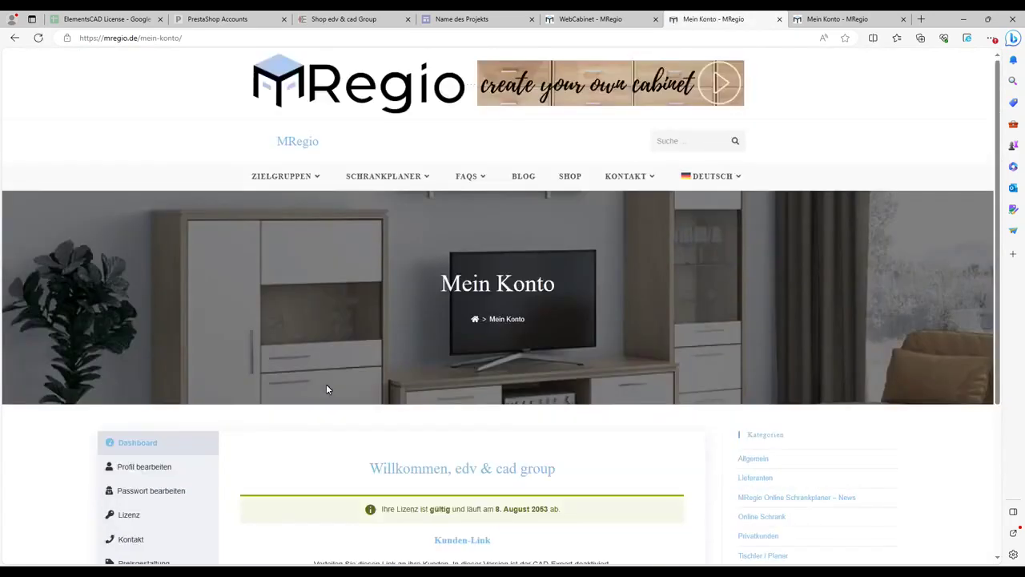
{"action": "scroll", "coordinate": [444, 371], "scroll_direction": "down", "scroll_amount": 3}
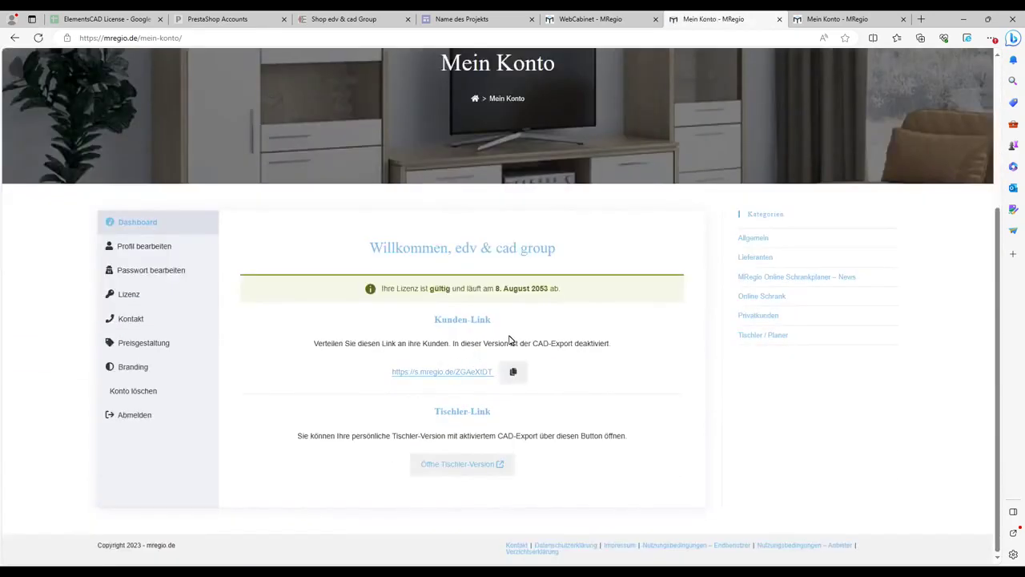